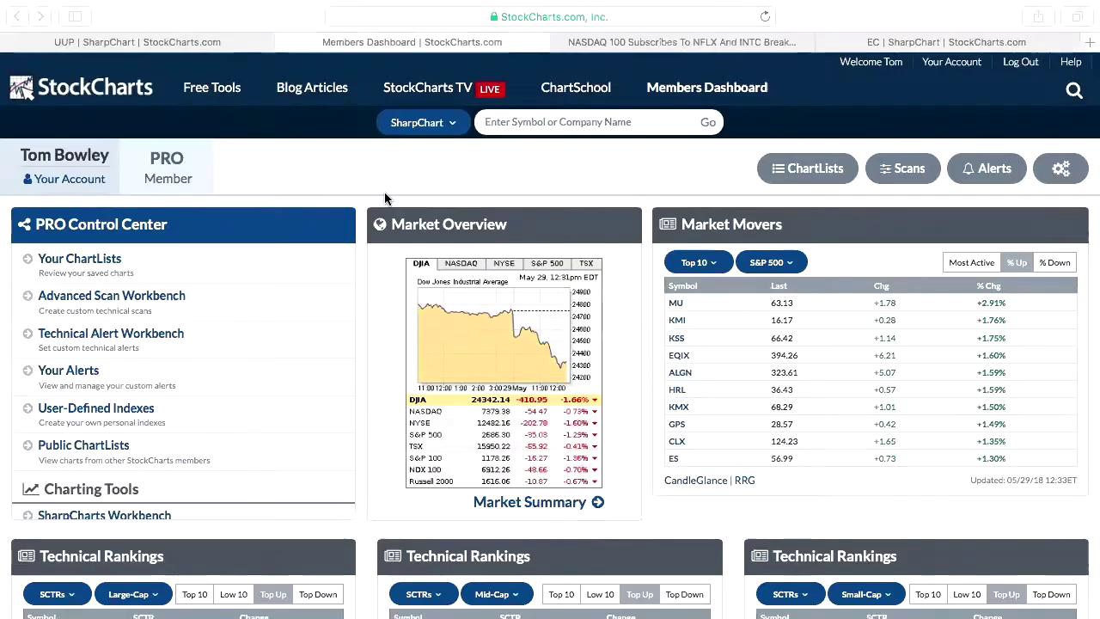
# Step: Review the Members Dashboard sections from the market overview and technical rankings through scans and alerts to the full set of ChartLists
pyautogui.scroll(-2, 389, 185)
pyautogui.scroll(-5, 384, 192)
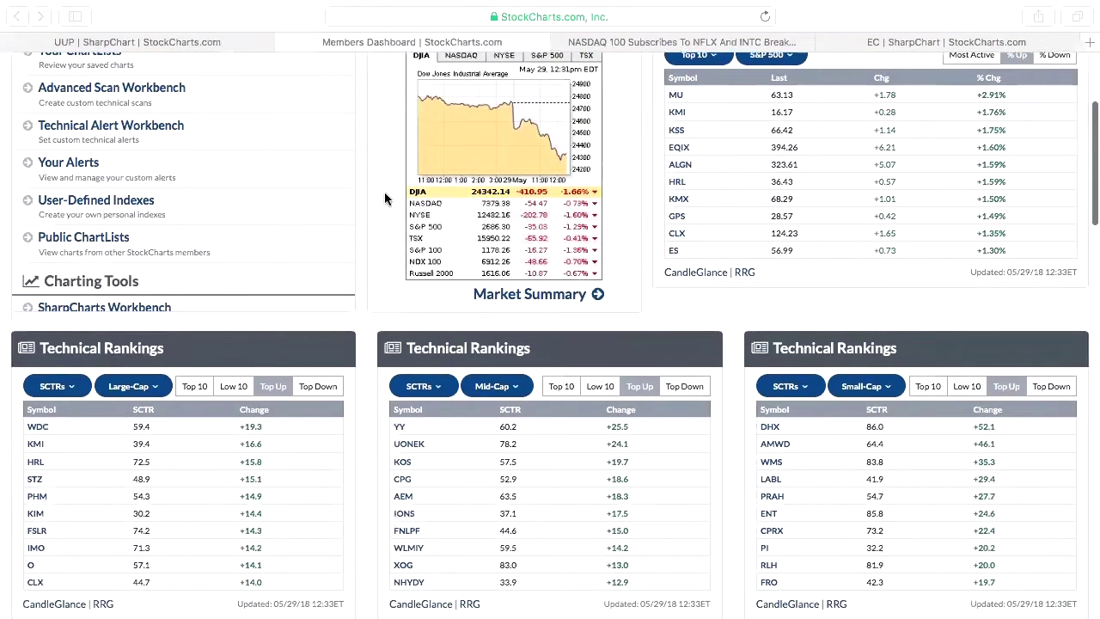
pyautogui.scroll(-13, 385, 199)
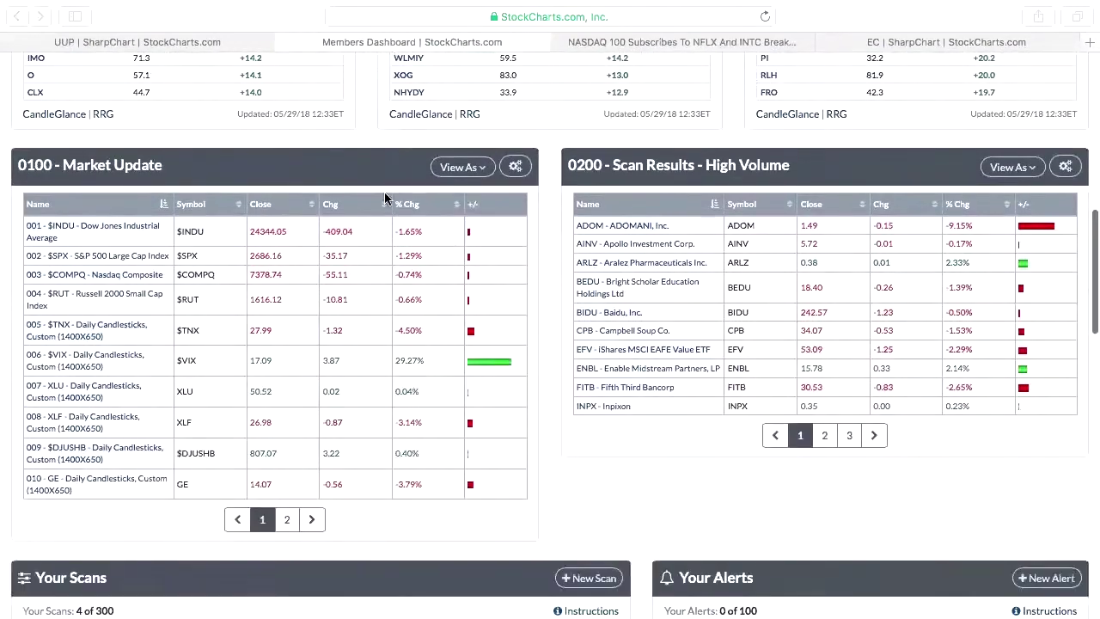
pyautogui.scroll(-1, 384, 198)
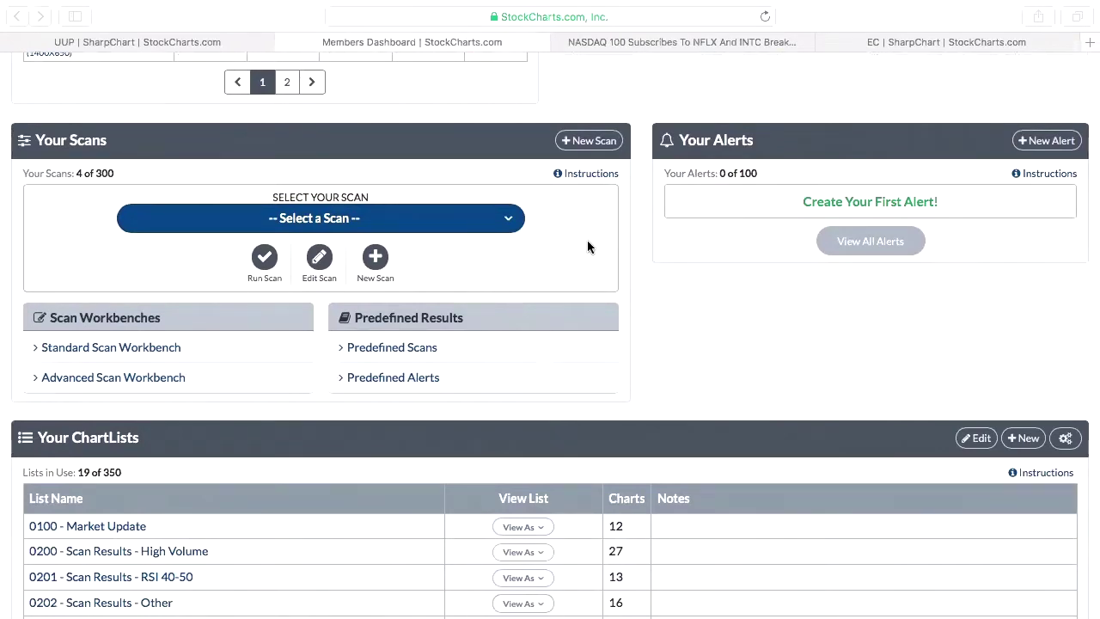
pyautogui.scroll(-2, 587, 242)
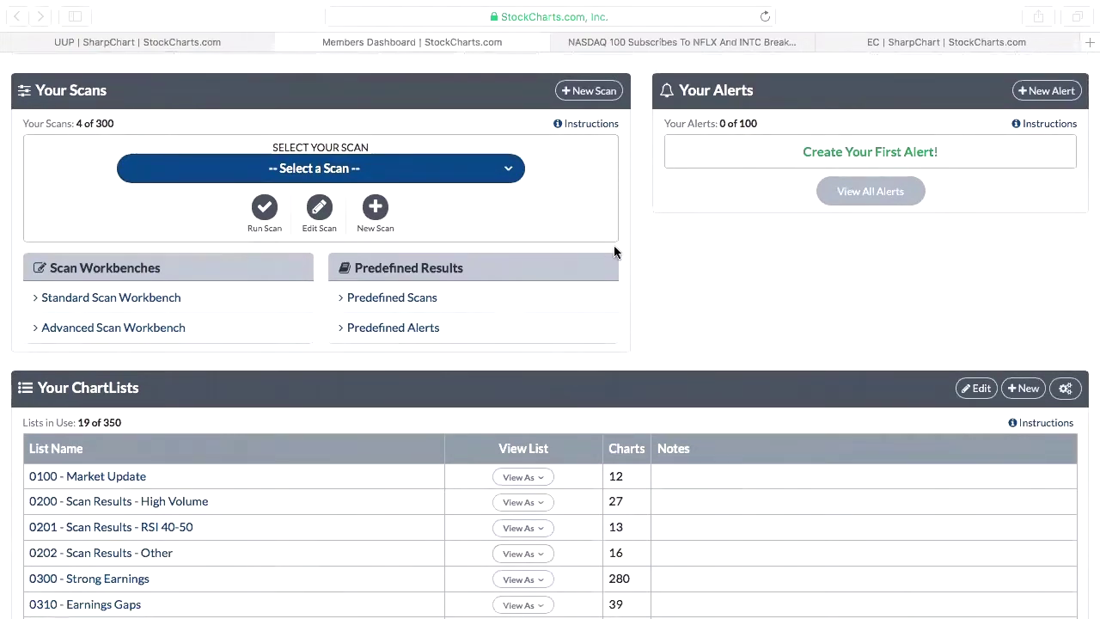
pyautogui.scroll(-1, 624, 258)
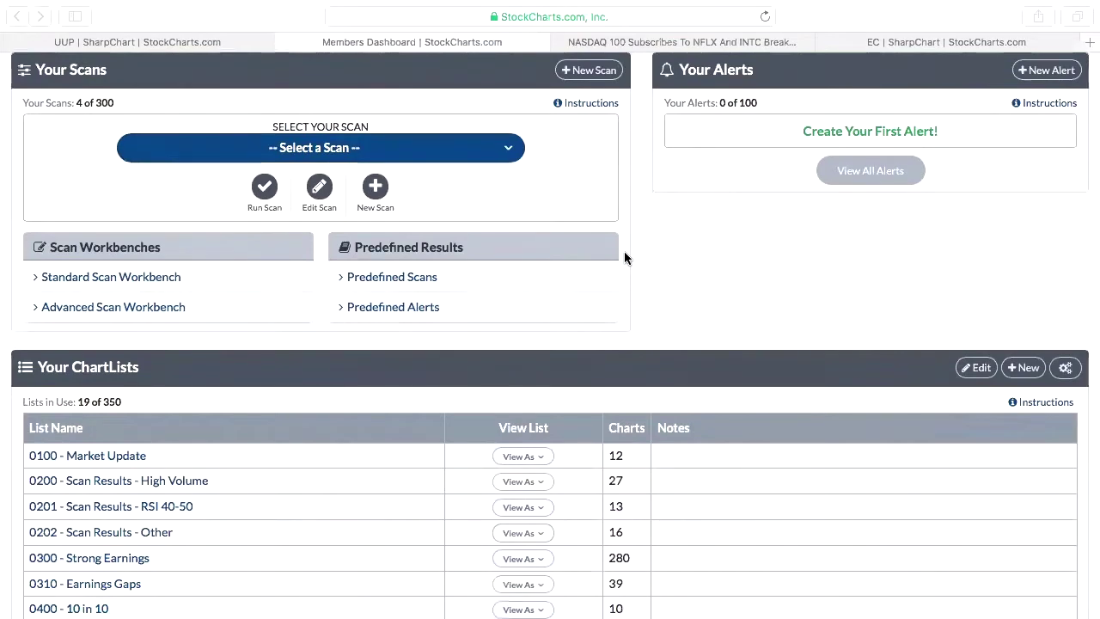
pyautogui.scroll(-8, 625, 257)
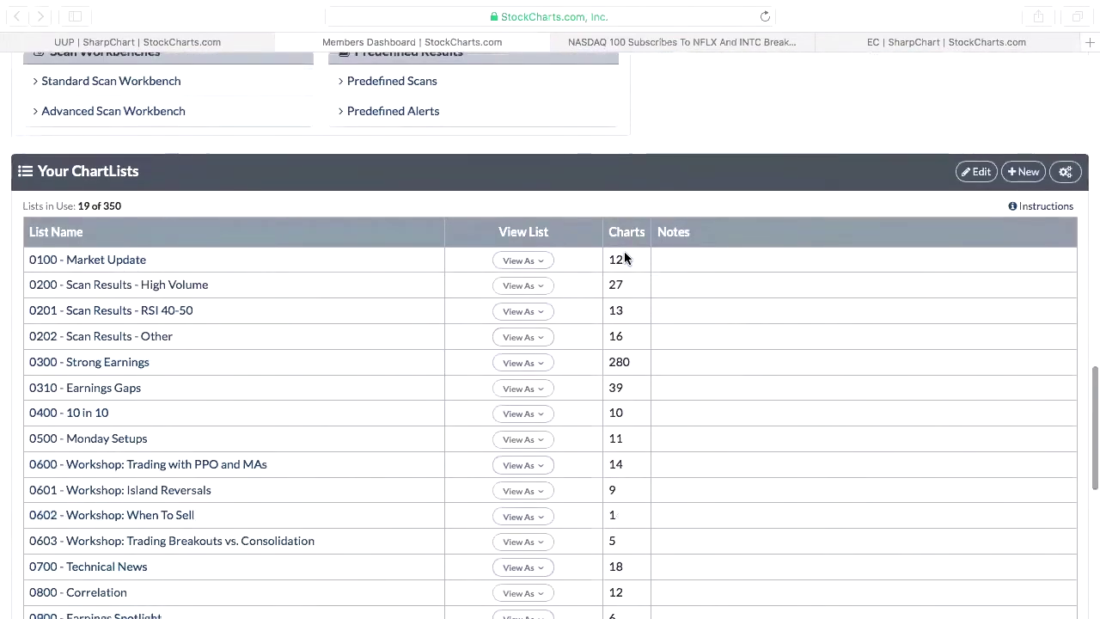
pyautogui.scroll(-2, 625, 257)
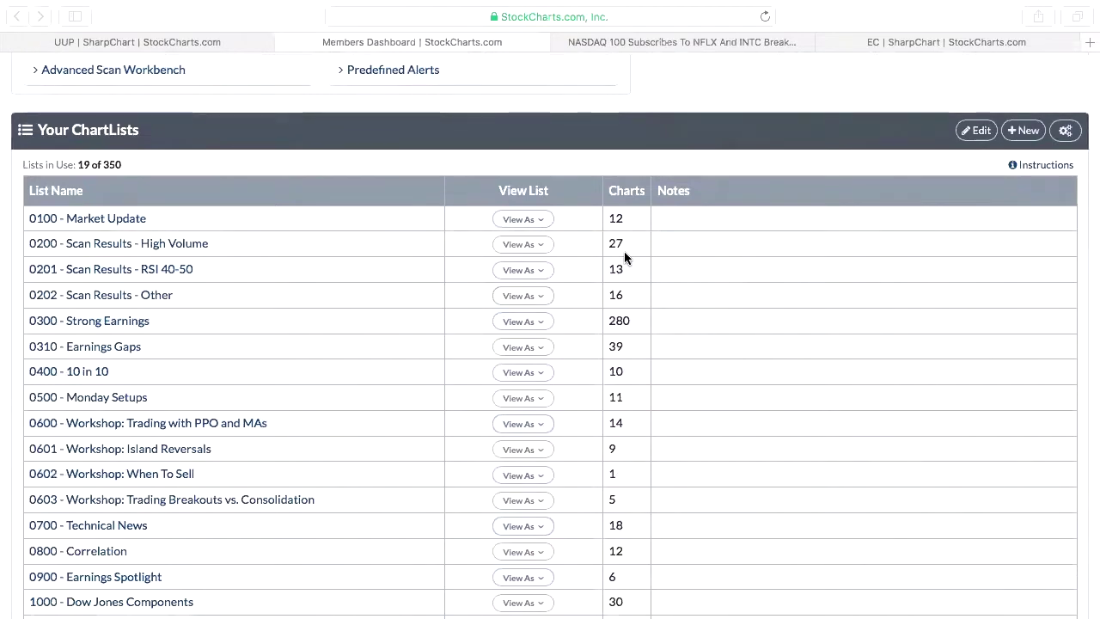
pyautogui.scroll(-2, 624, 251)
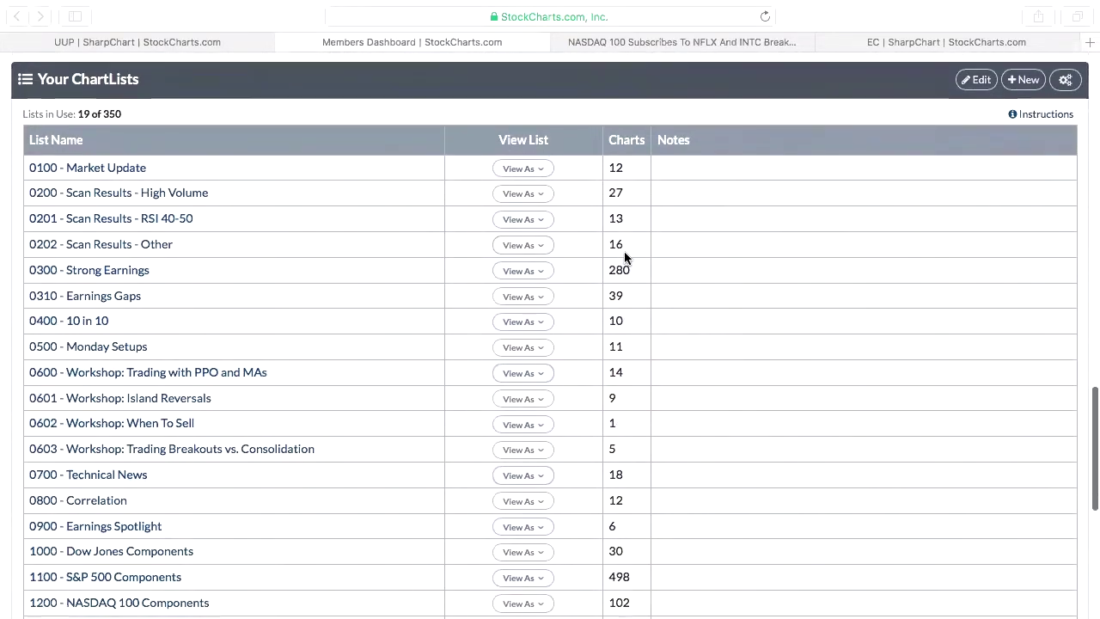
pyautogui.scroll(-6, 624, 251)
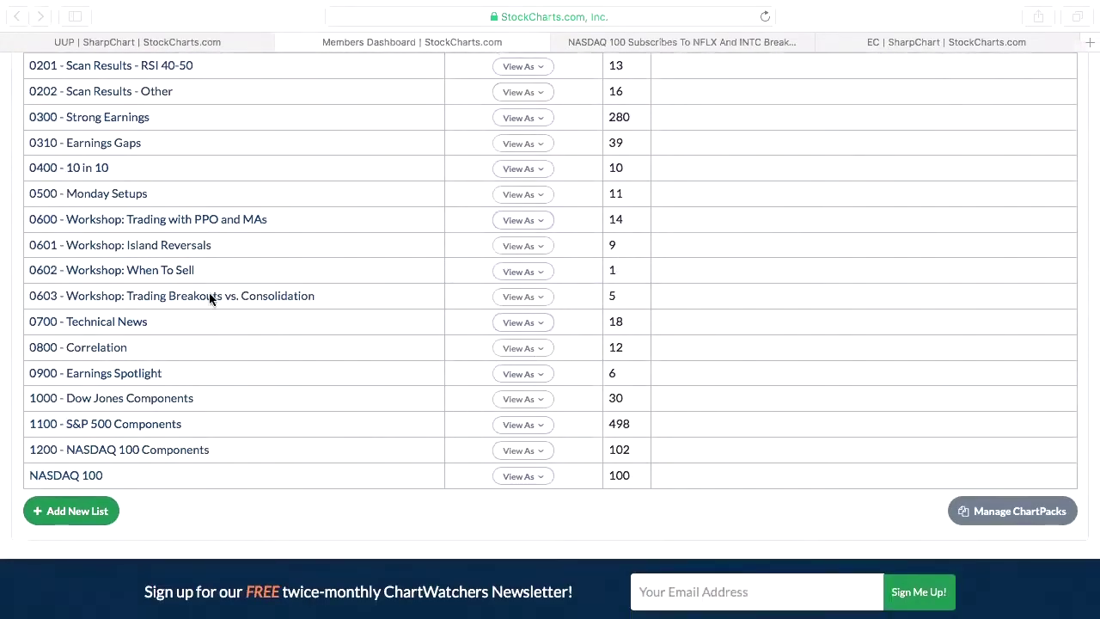
pyautogui.scroll(5, 105, 191)
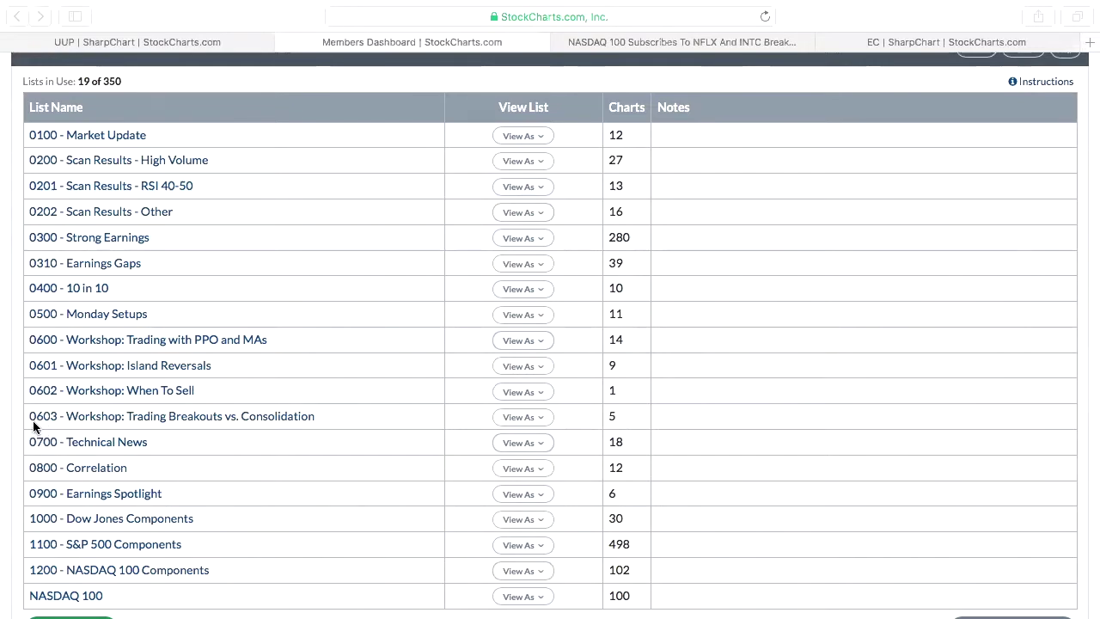
# Step: Create a new ChartList named "0604 - Workshop: Creating a Watch List"
pyautogui.scroll(-5, 140, 429)
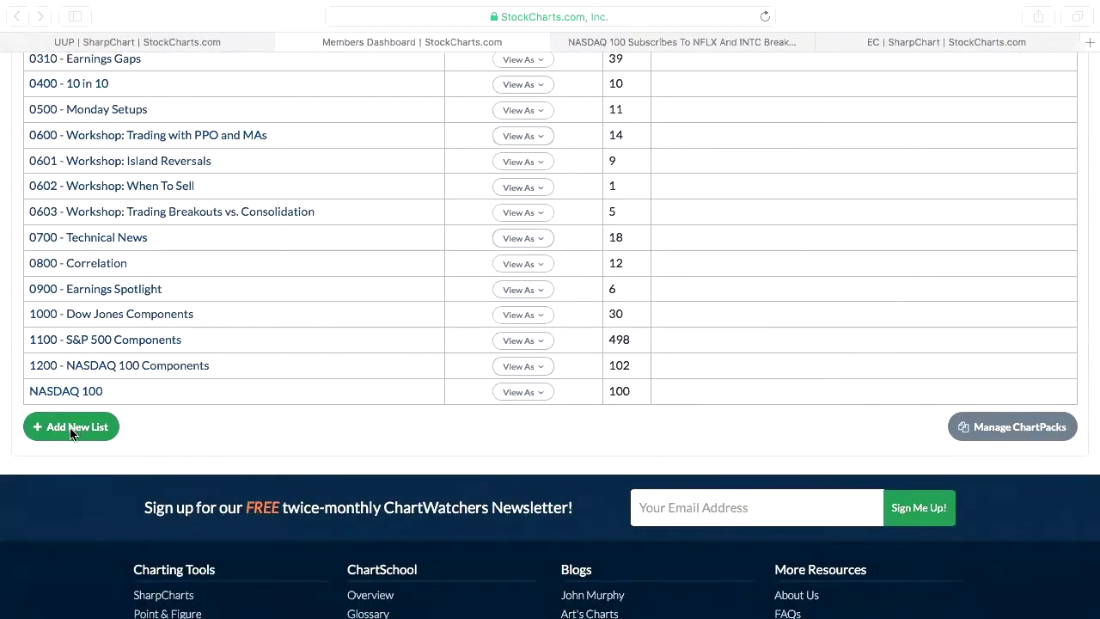
pyautogui.click(73, 434)
pyautogui.click(72, 434)
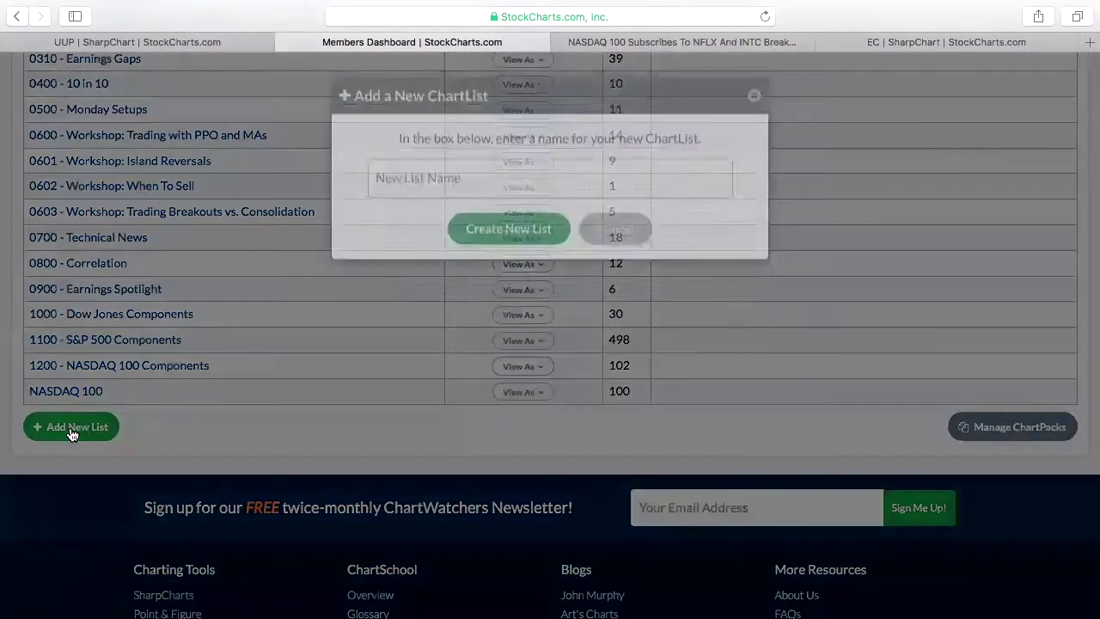
pyautogui.click(465, 216)
pyautogui.write('0604 ')
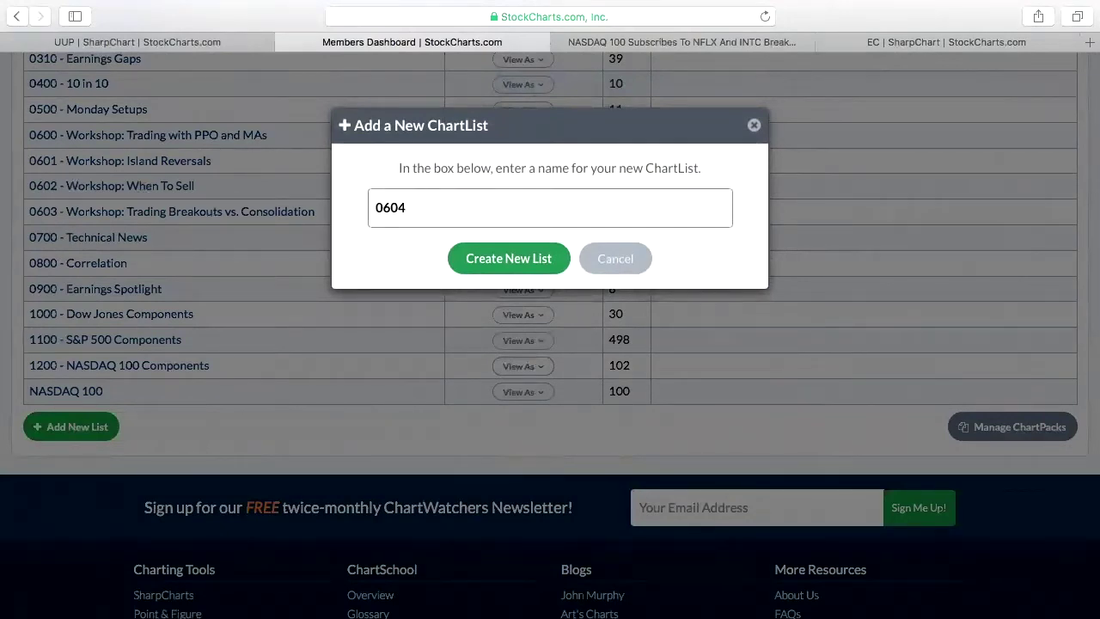
pyautogui.write('- Workshop:  Creating a Watch List')
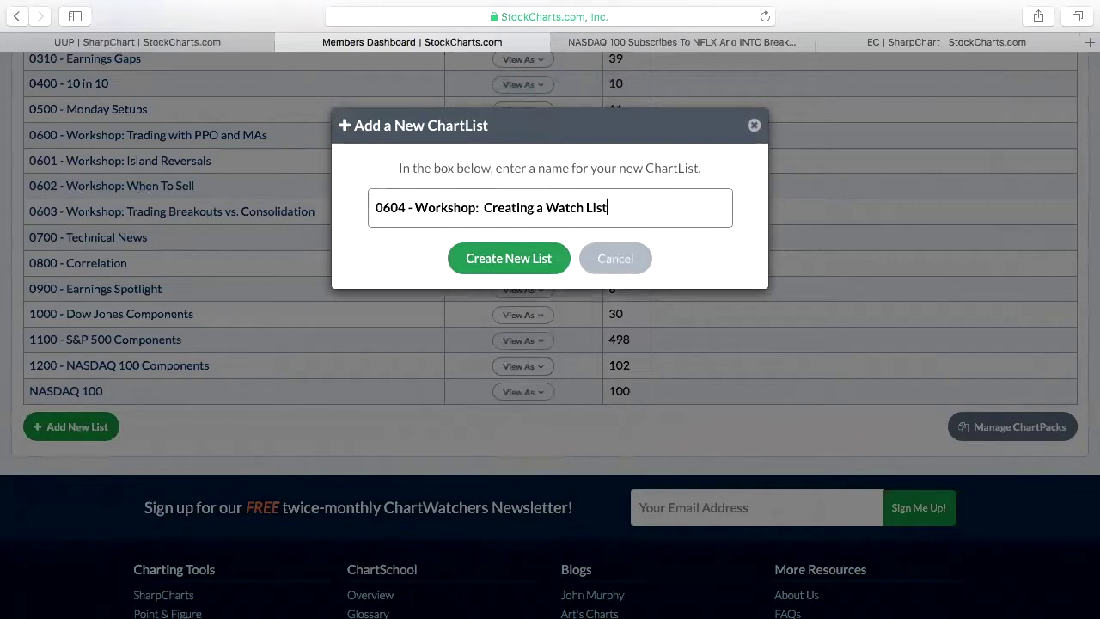
pyautogui.click(504, 258)
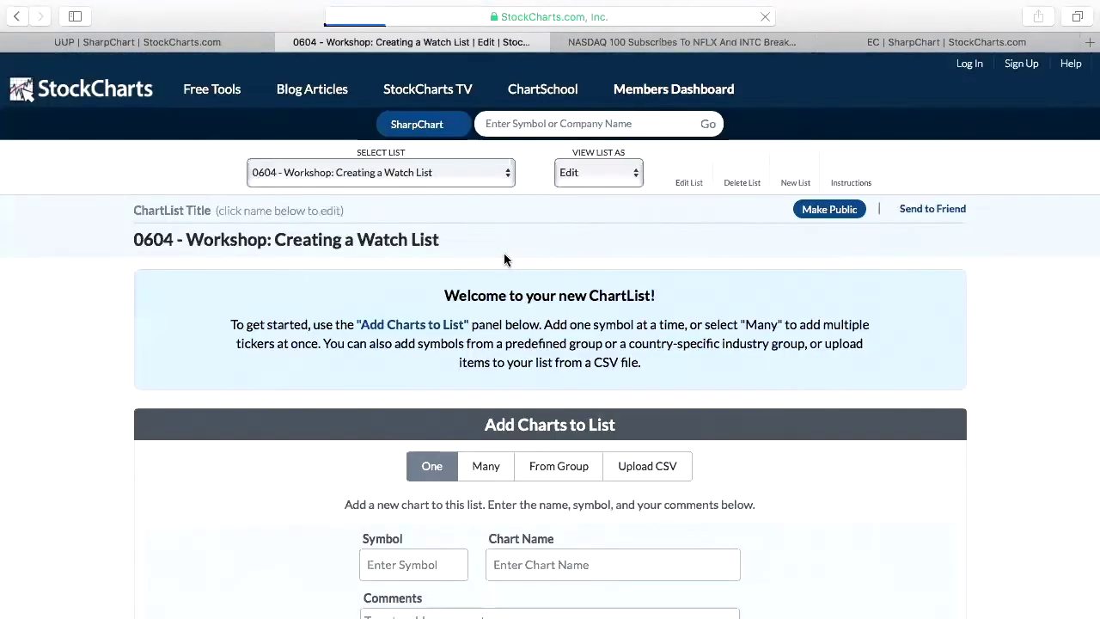
# Step: Return to the Members Dashboard and locate the new workshop list among the saved ChartLists
pyautogui.click(97, 87)
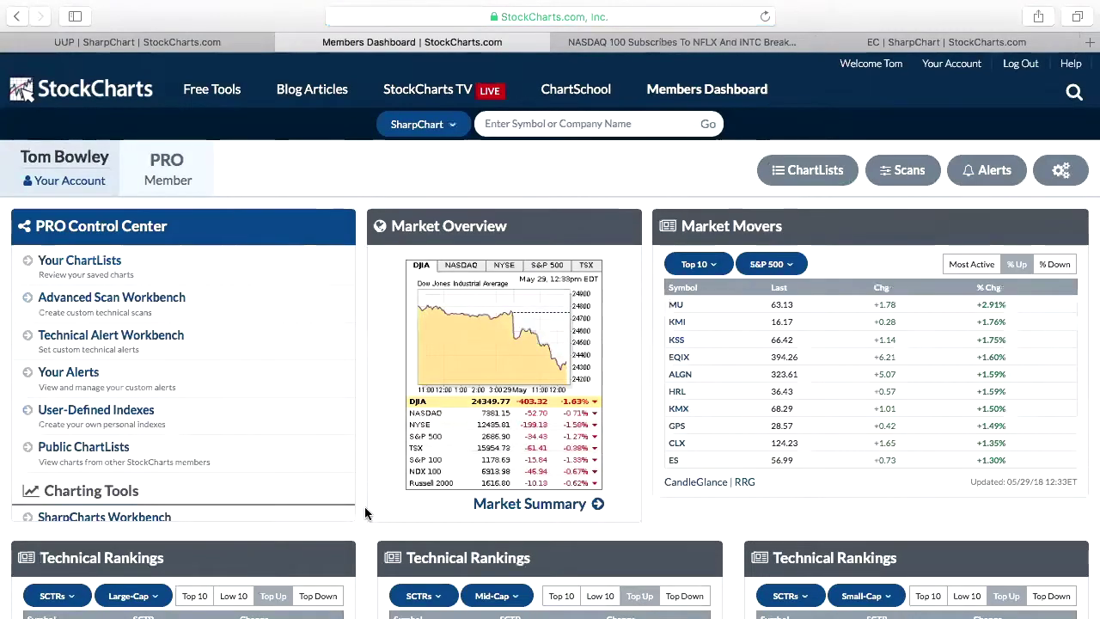
pyautogui.scroll(-15, 365, 509)
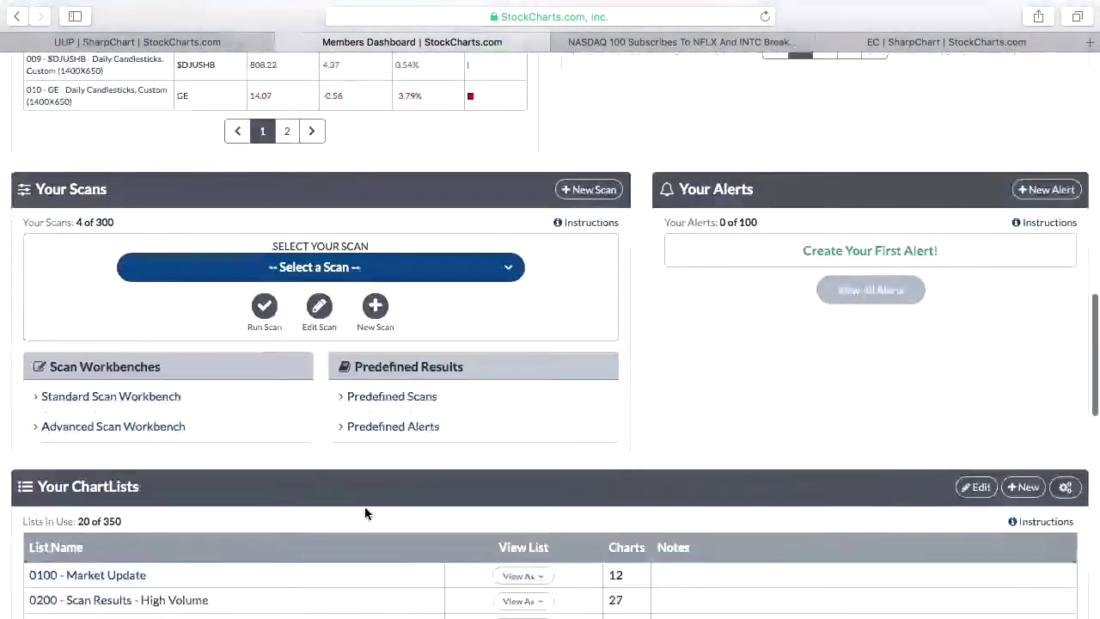
pyautogui.scroll(-5, 364, 514)
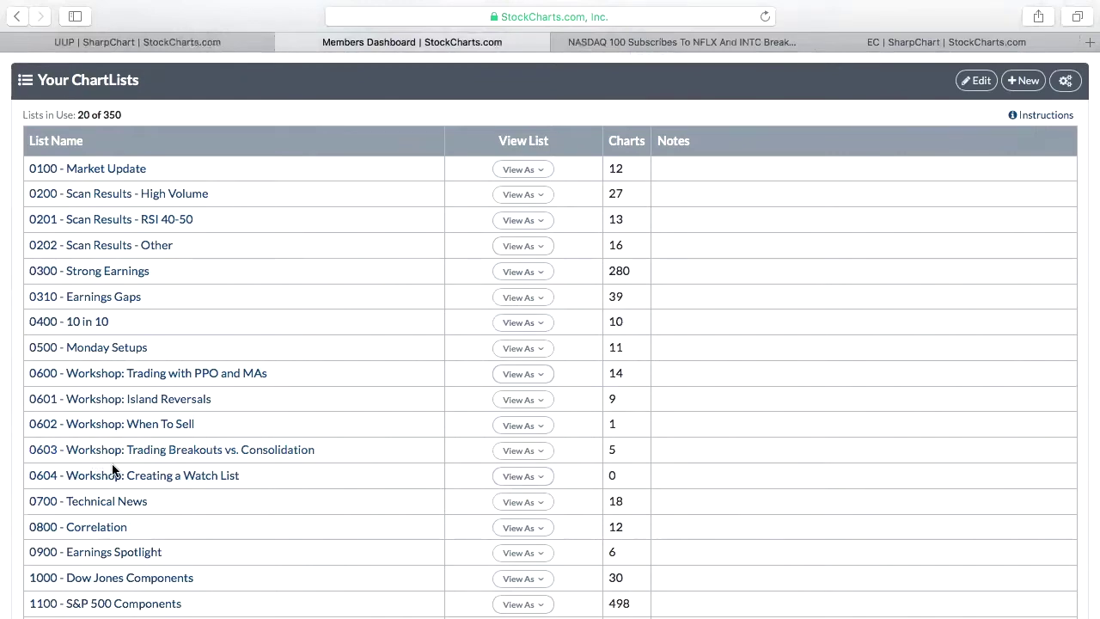
# Step: Open the saved scan "10am EST High Volume" for editing
pyautogui.scroll(3, 205, 483)
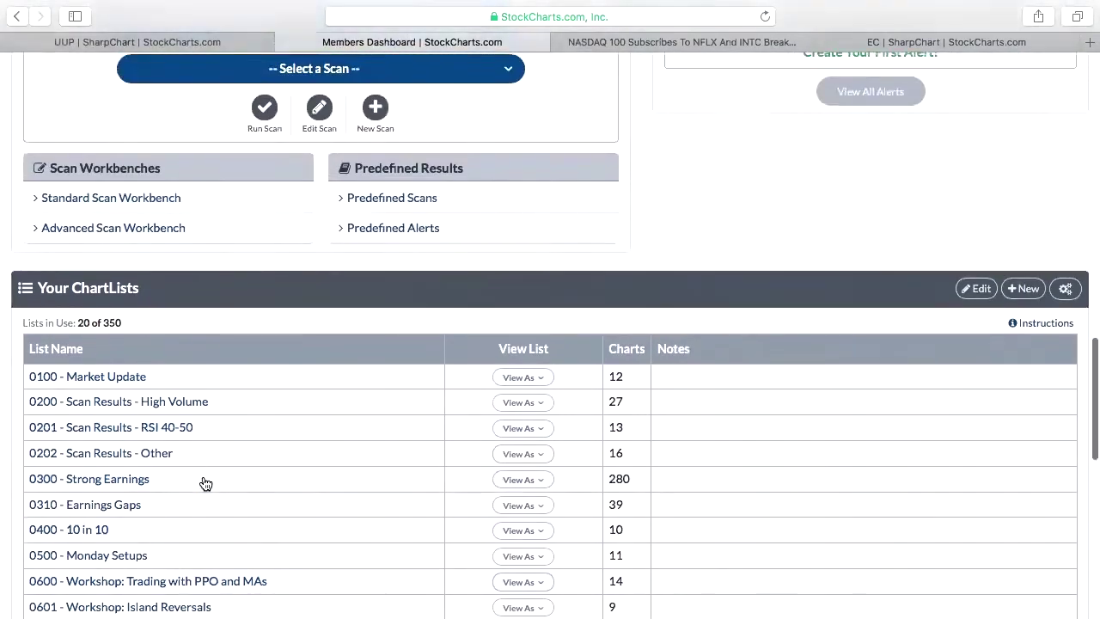
pyautogui.scroll(3, 205, 482)
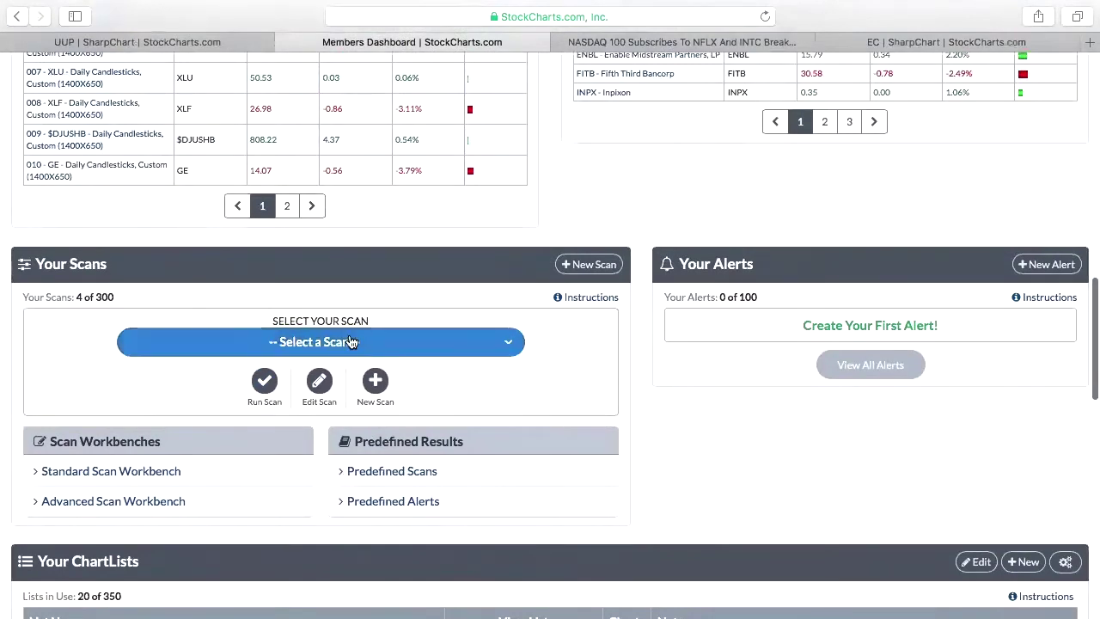
pyautogui.click(285, 338)
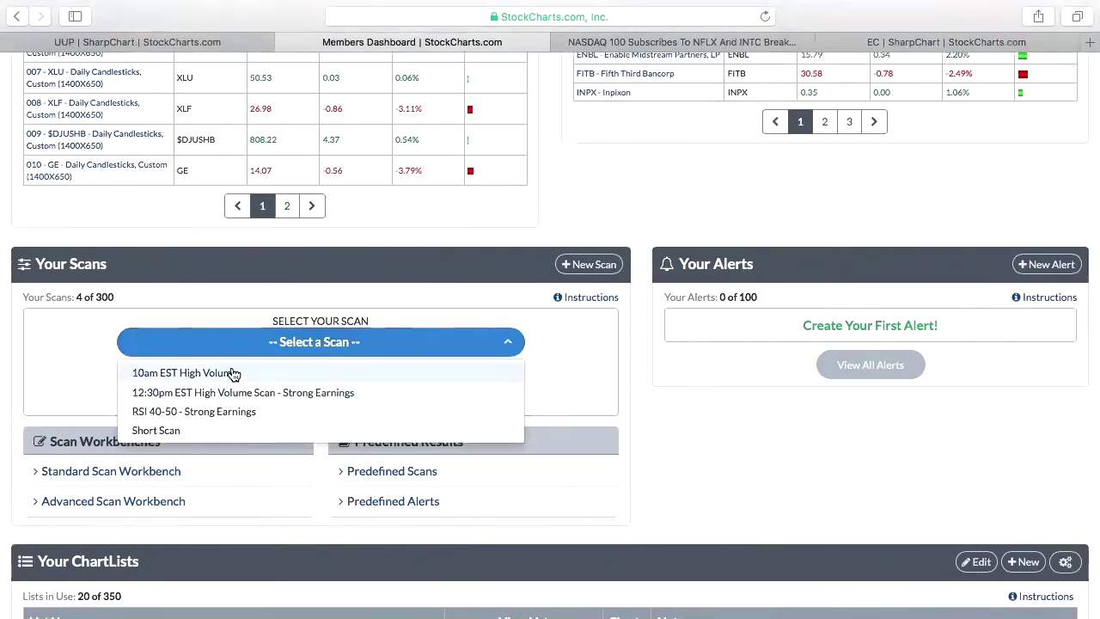
pyautogui.click(231, 373)
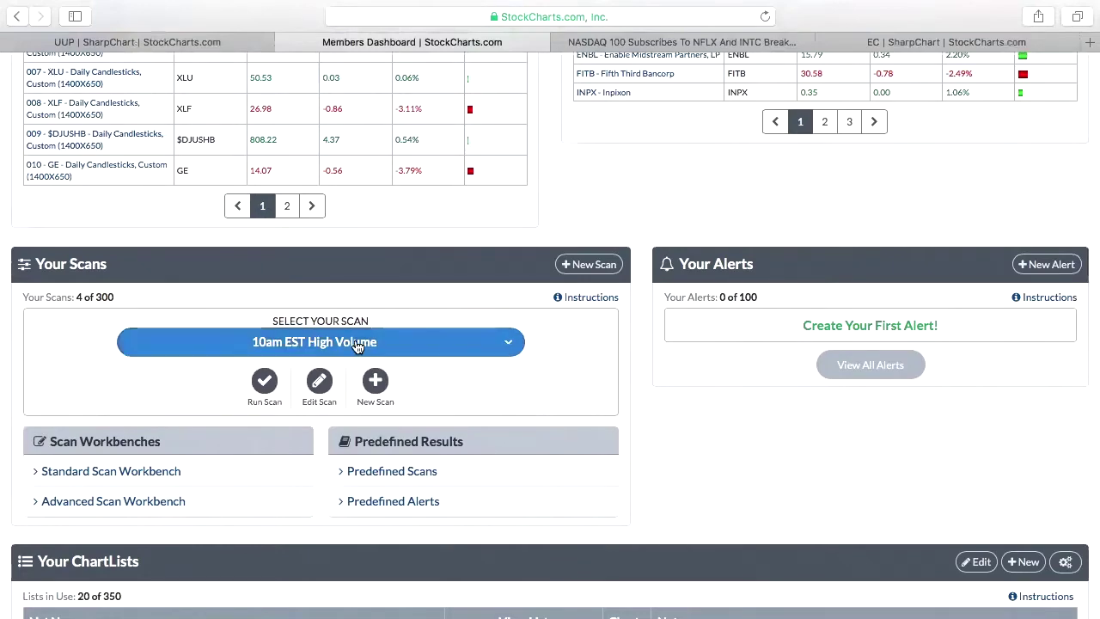
pyautogui.click(321, 383)
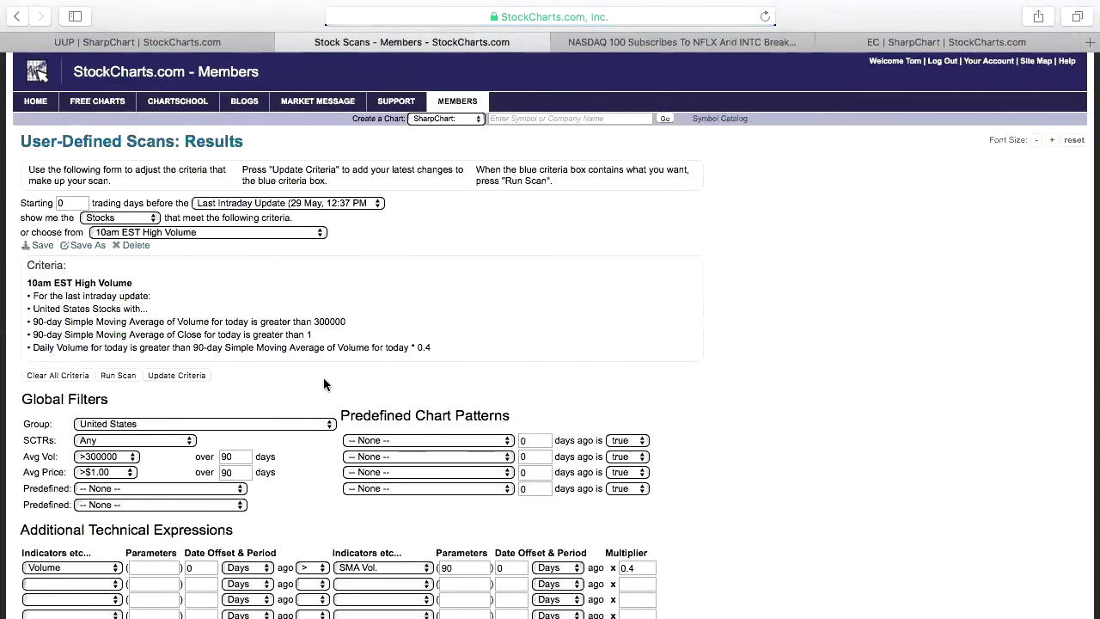
# Step: Review the scan's criteria, filters and technical expressions, and open it in the Advanced Scan Workbench
pyautogui.scroll(-3, 337, 328)
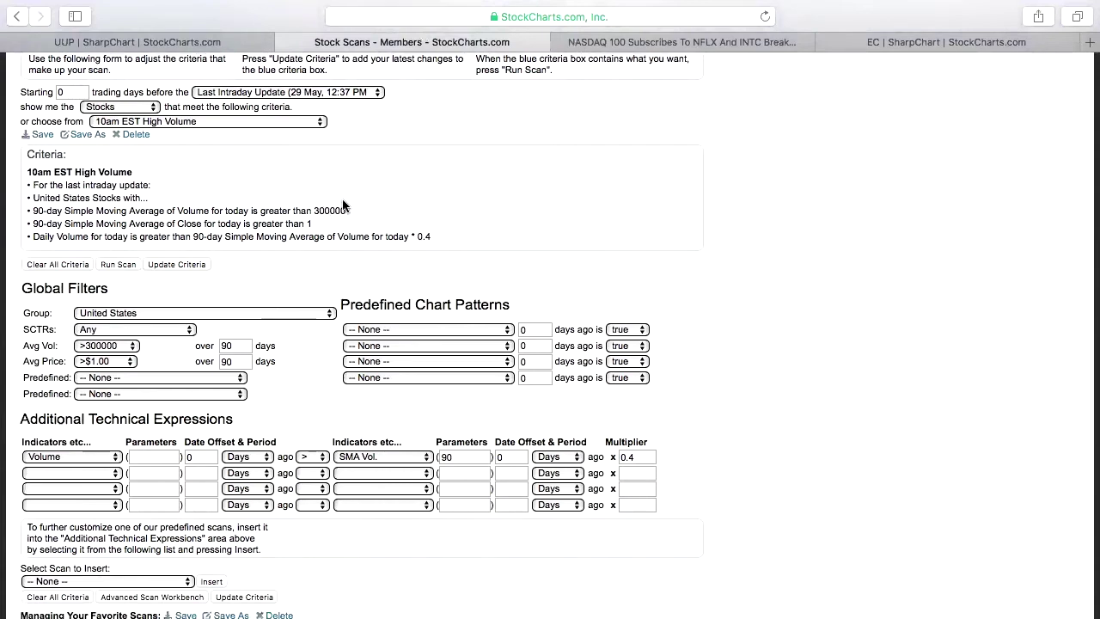
pyautogui.scroll(-1, 412, 240)
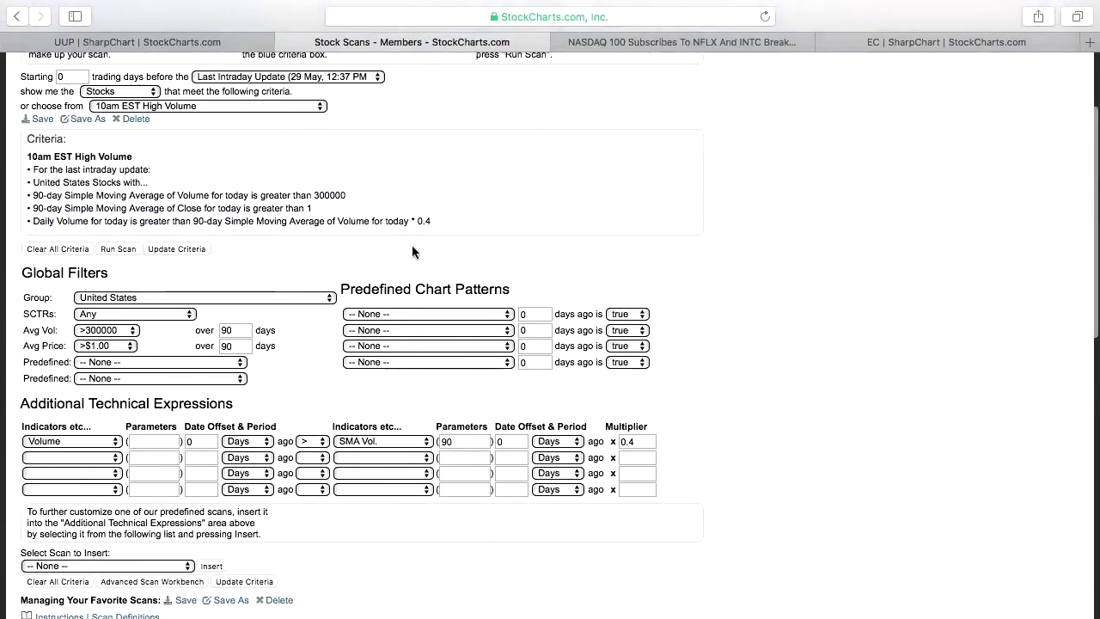
pyautogui.scroll(-5, 412, 251)
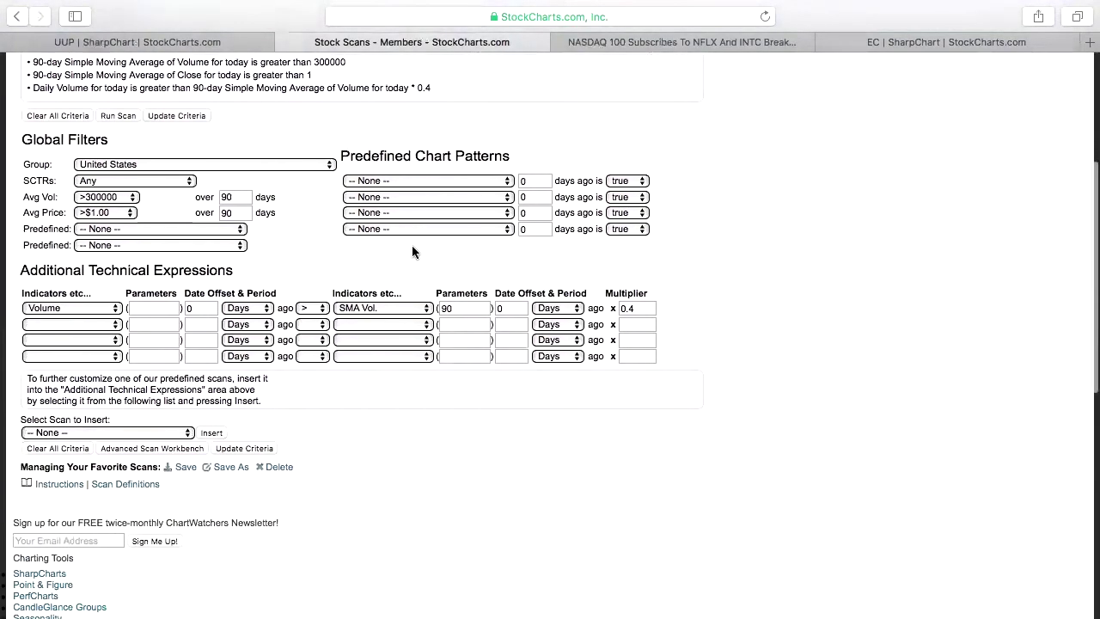
pyautogui.scroll(-1, 412, 251)
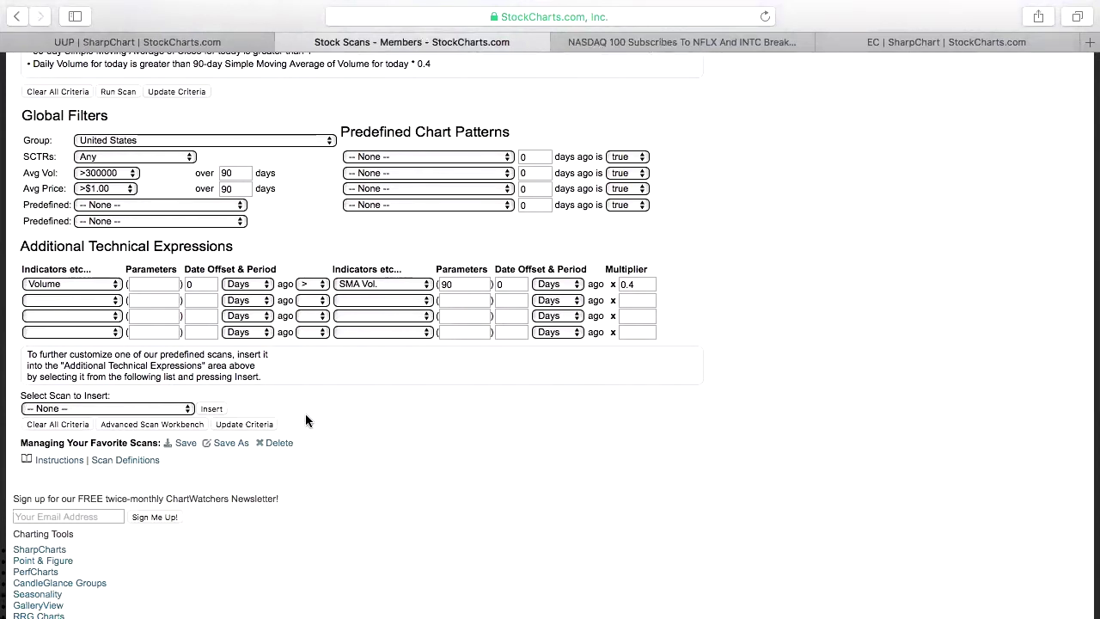
pyautogui.click(161, 423)
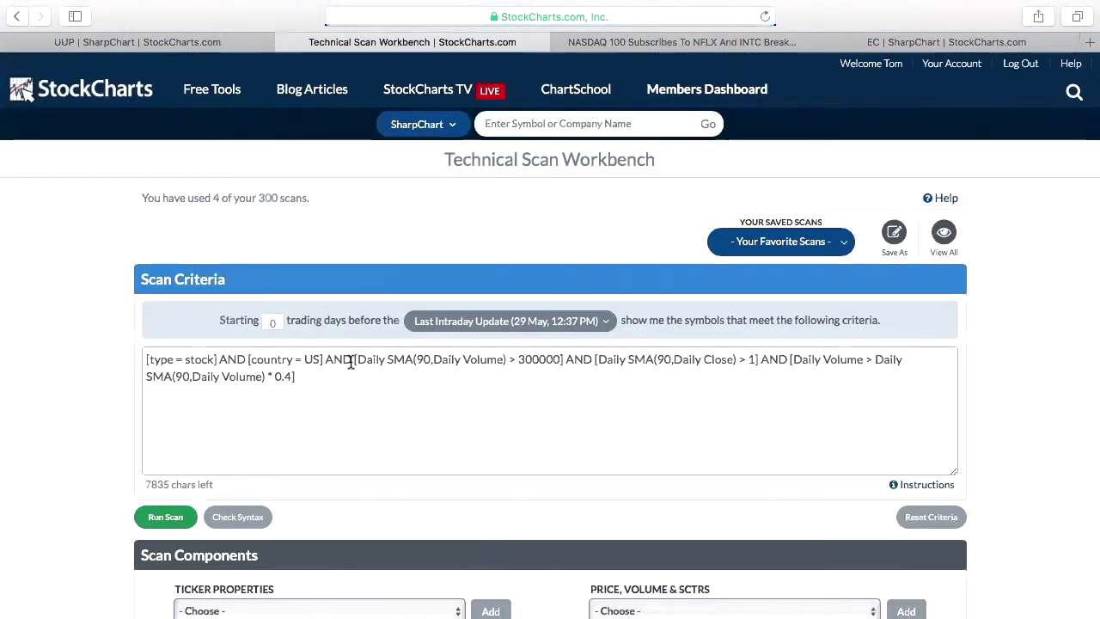
# Step: Set the multiplier on the 90-day average volume in the scan criteria to 1.0 and check the syntax
pyautogui.scroll(-1, 378, 379)
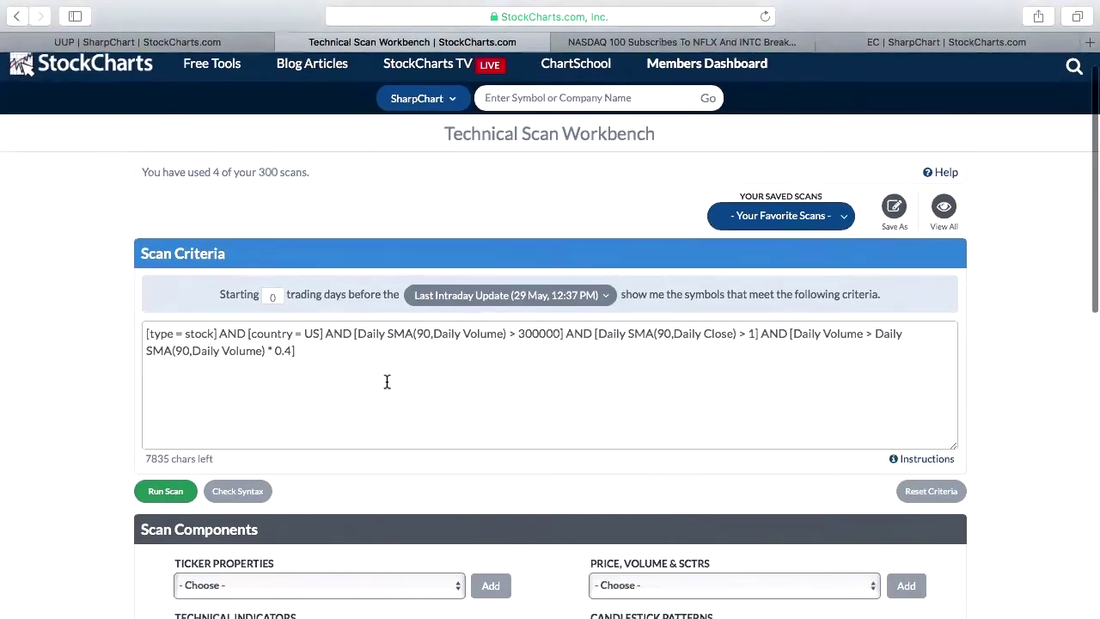
pyautogui.click(294, 354)
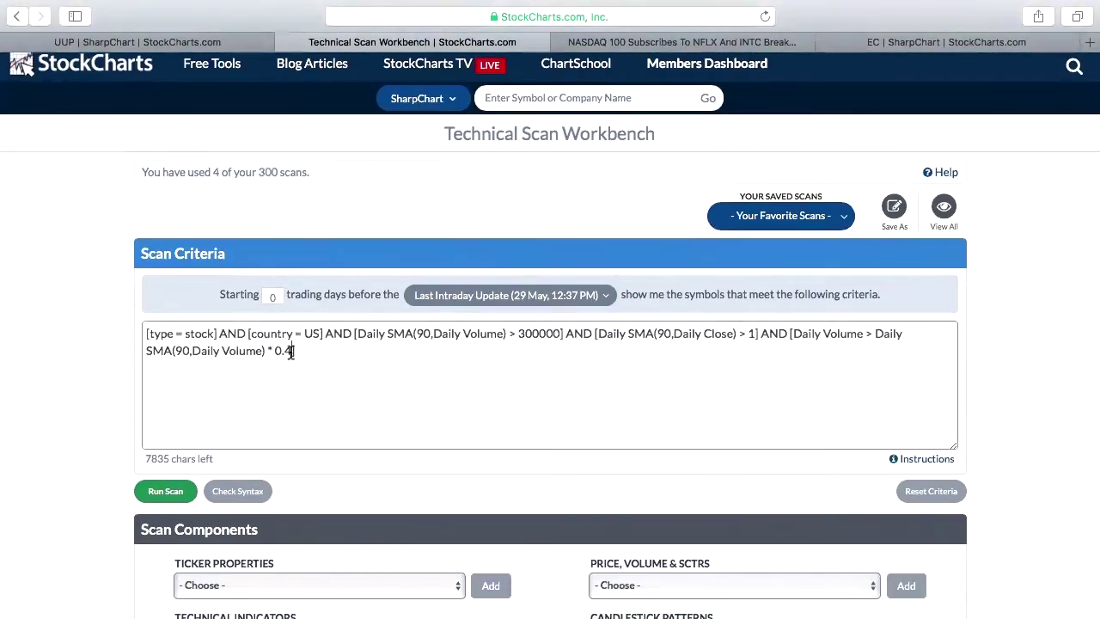
pyautogui.press('BackSpace')
pyautogui.press('BackSpace')
pyautogui.press('BackSpace')
pyautogui.write('1.0')
pyautogui.click(243, 491)
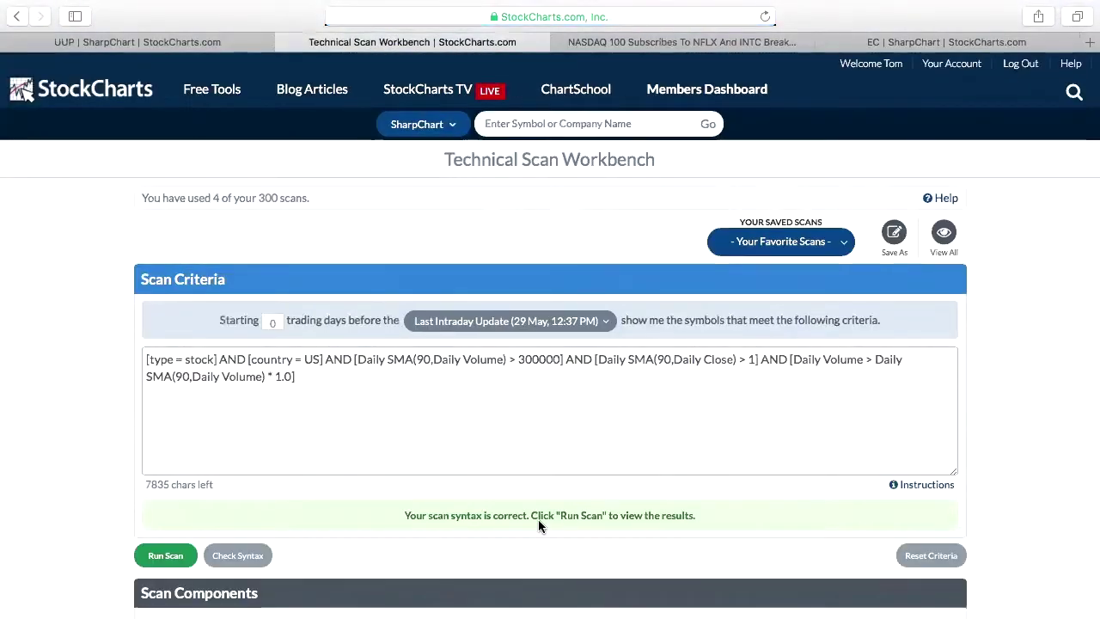
# Step: Run the high-volume scan and replace the ChartList "0604 - Workshop: Creating a Watch List" with its results
pyautogui.click(166, 557)
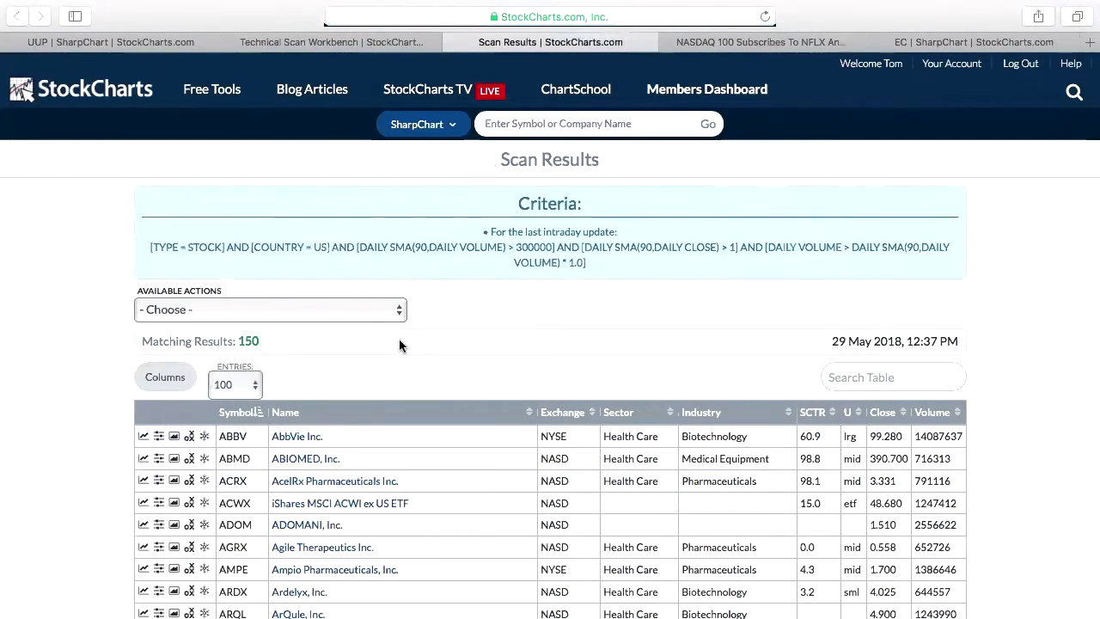
pyautogui.click(349, 315)
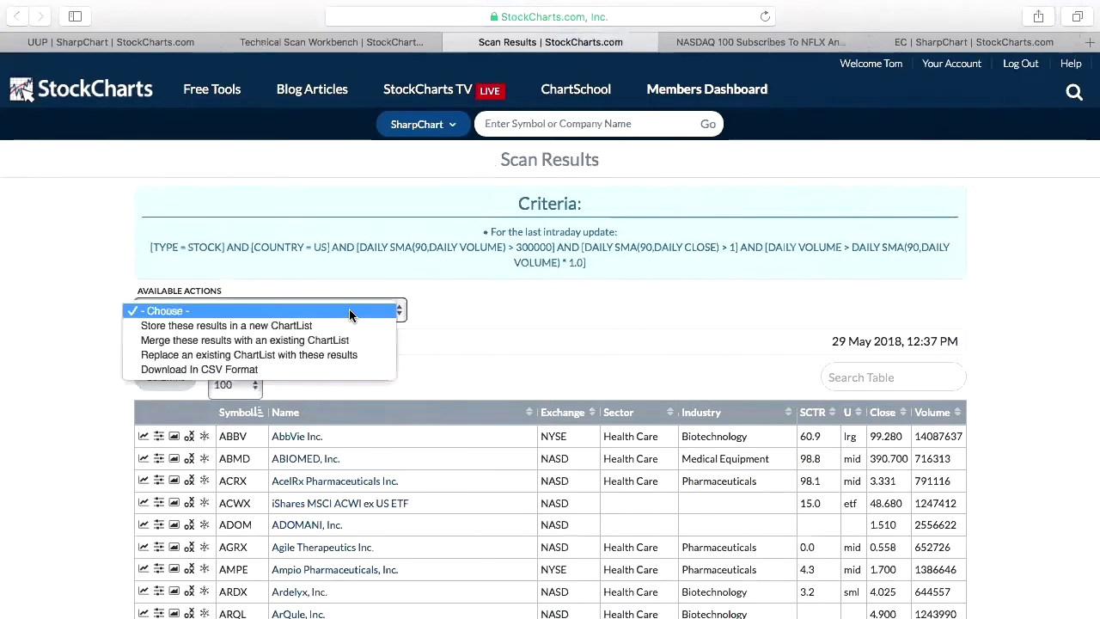
pyautogui.click(344, 354)
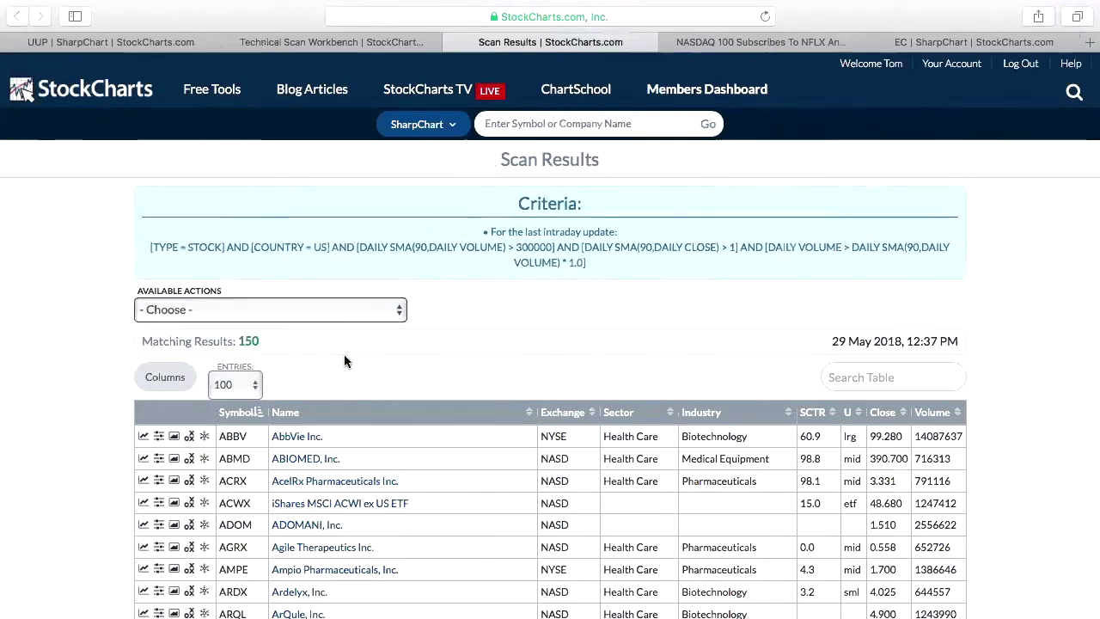
pyautogui.click(521, 329)
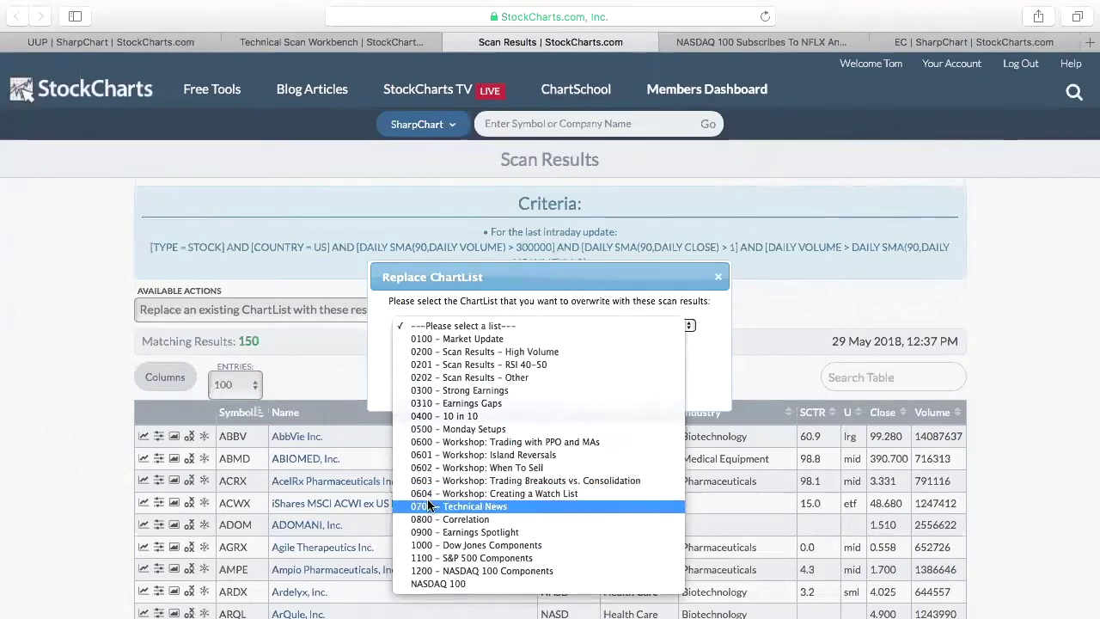
pyautogui.click(525, 495)
pyautogui.click(526, 376)
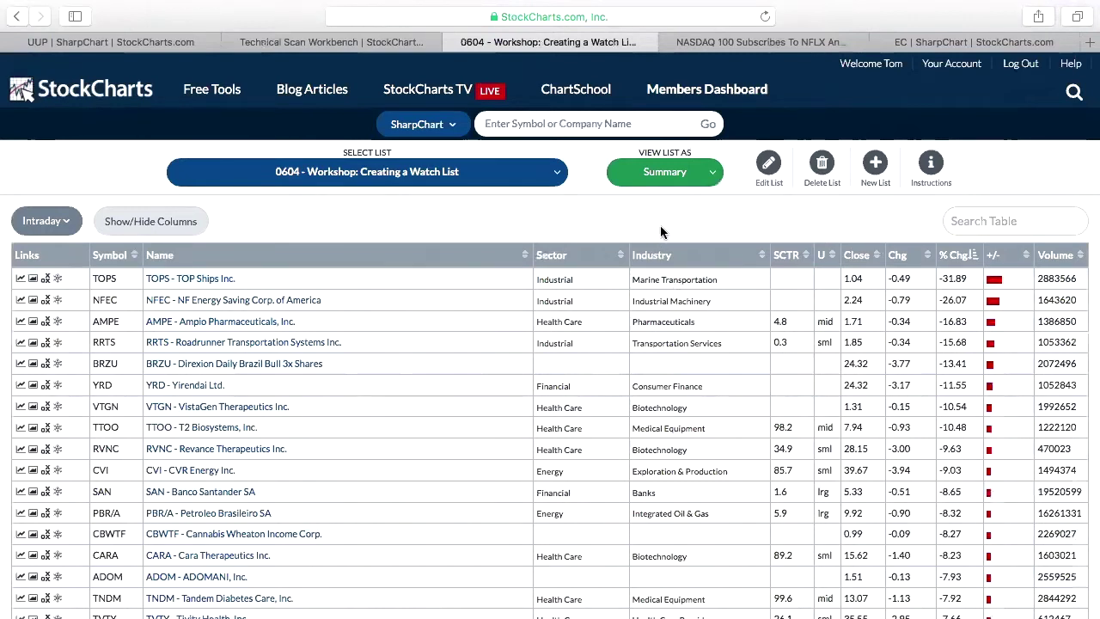
# Step: Display the watch list as 10 Per Page and look through the charts from ABBV to ACWX
pyautogui.click(674, 176)
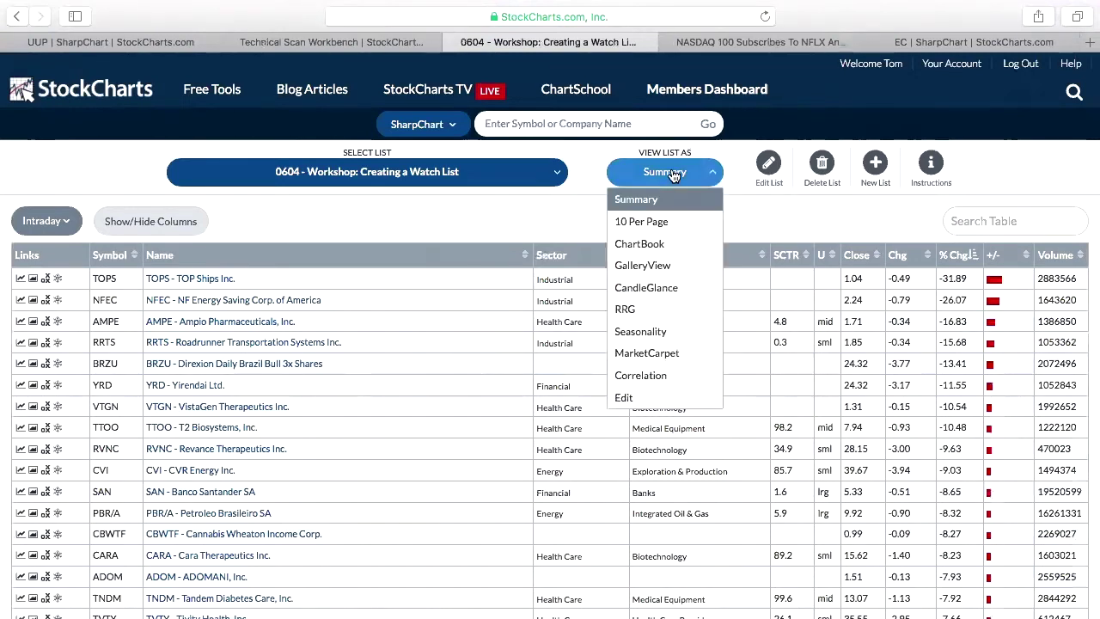
pyautogui.click(670, 224)
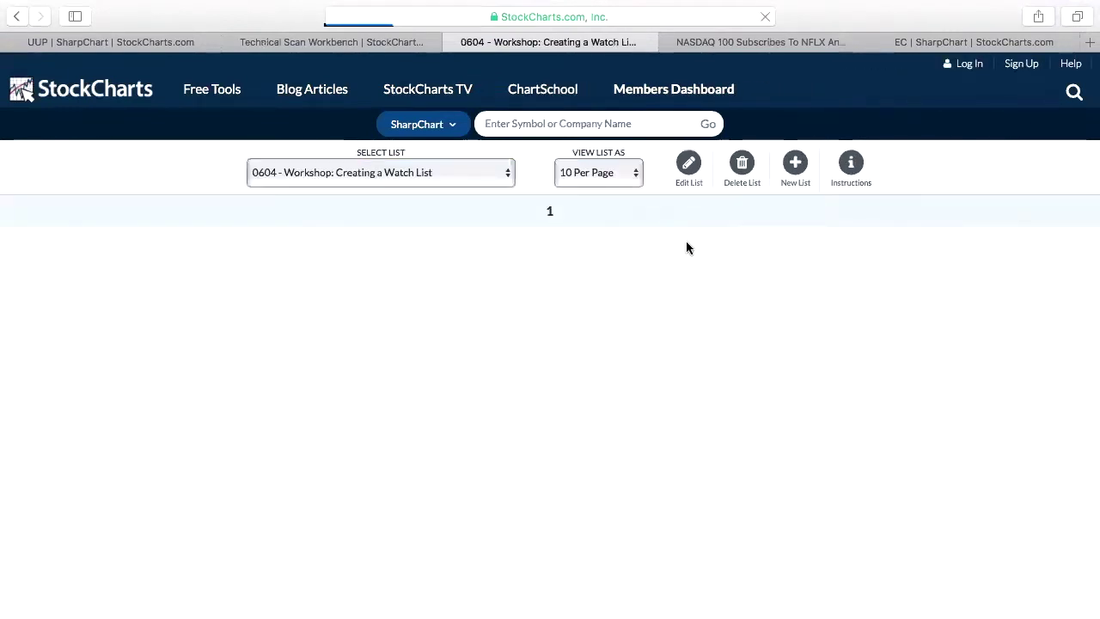
pyautogui.scroll(-3, 778, 434)
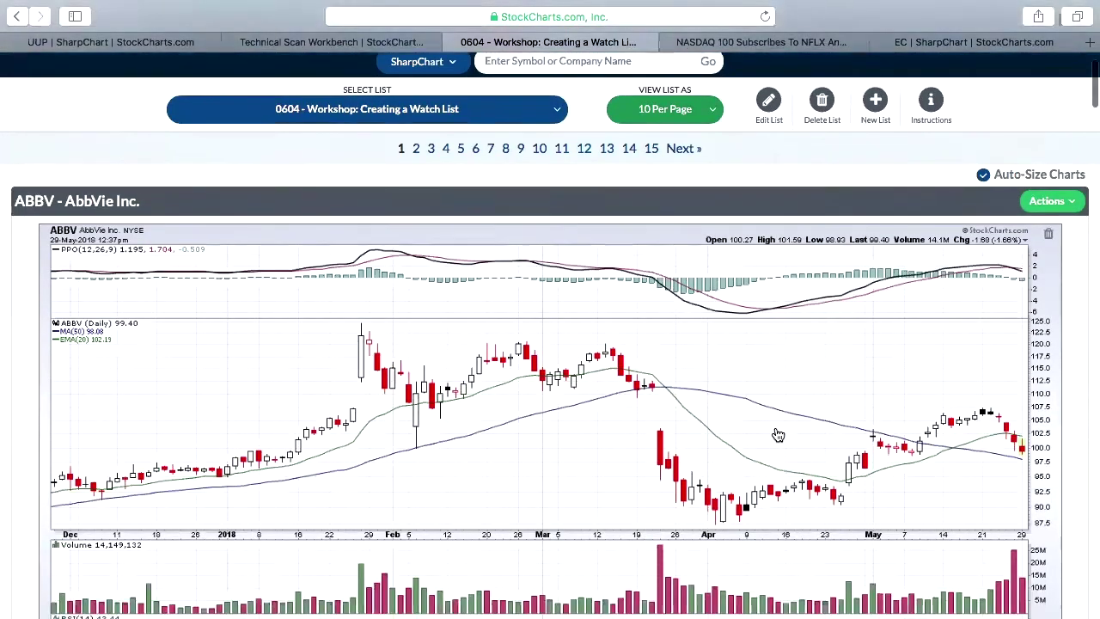
pyautogui.scroll(-15, 778, 435)
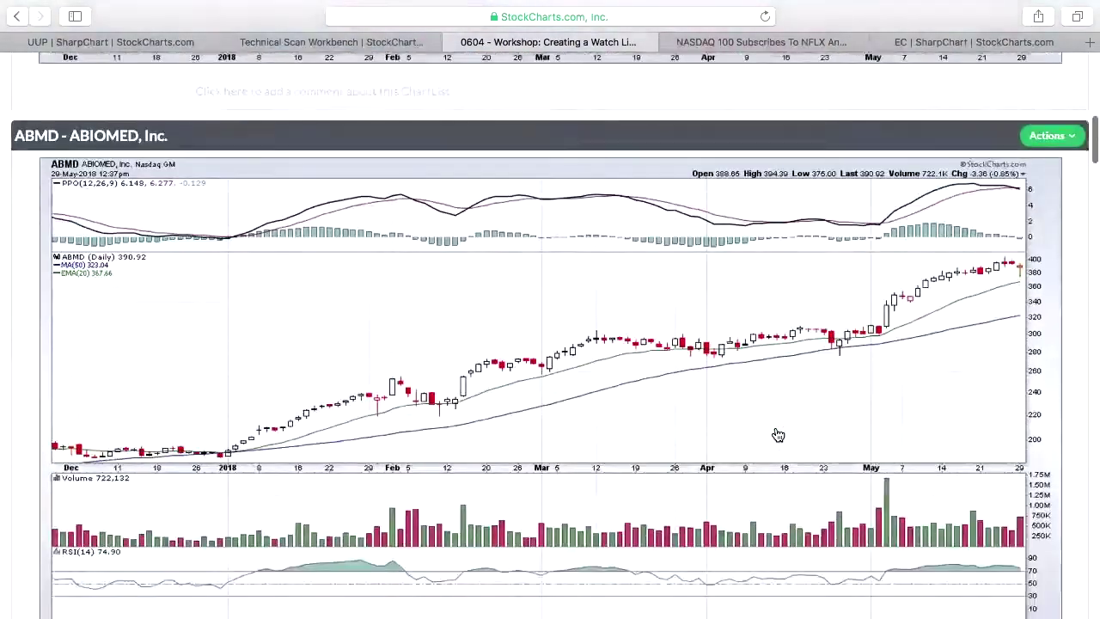
pyautogui.scroll(-12, 777, 429)
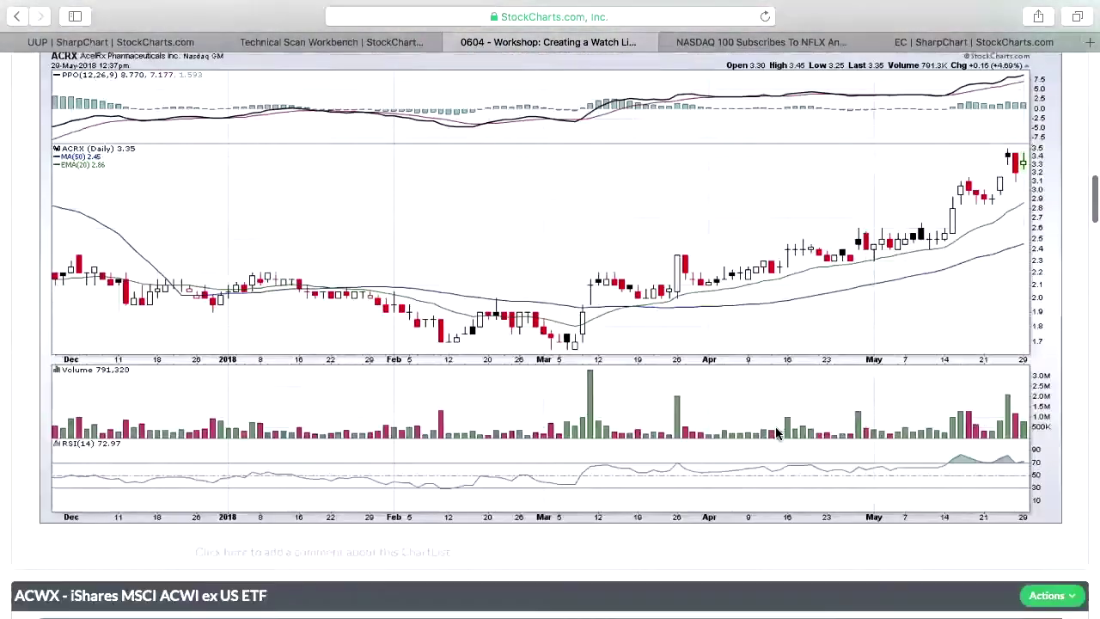
pyautogui.scroll(-3, 776, 434)
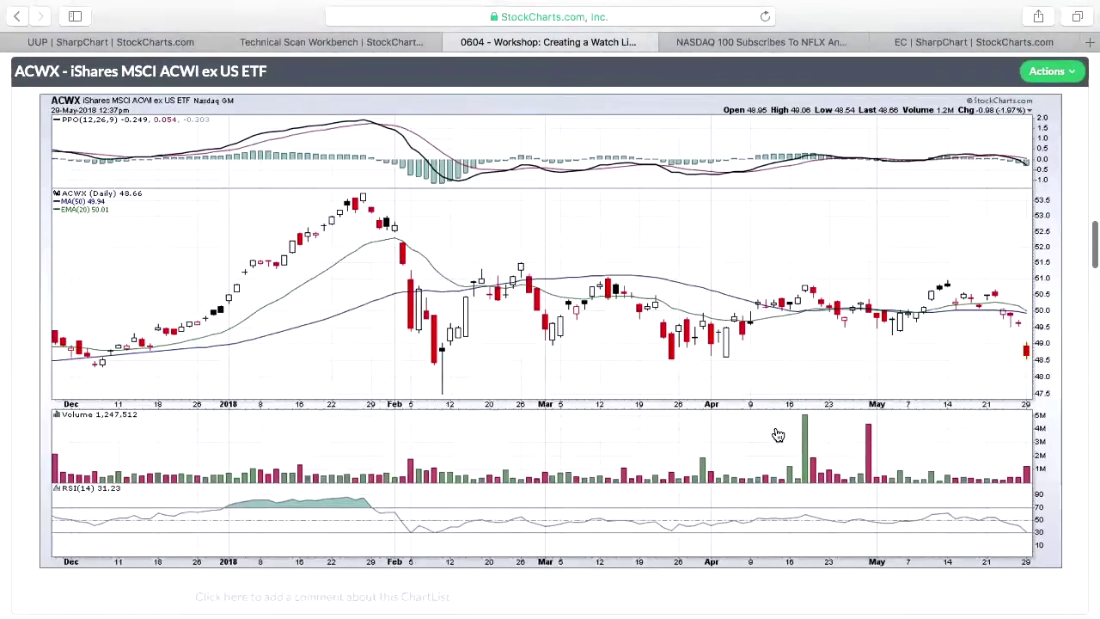
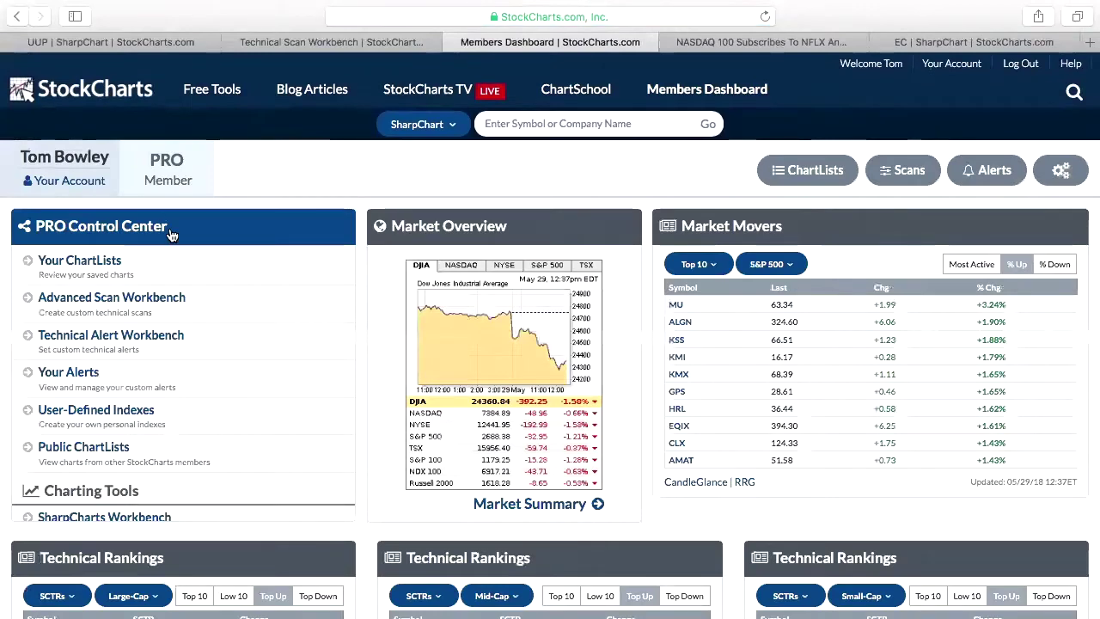
# Step: Return to the Members Dashboard and open the saved scan "RSI 40-50 - Strong Earnings" for editing
pyautogui.scroll(-5, 224, 451)
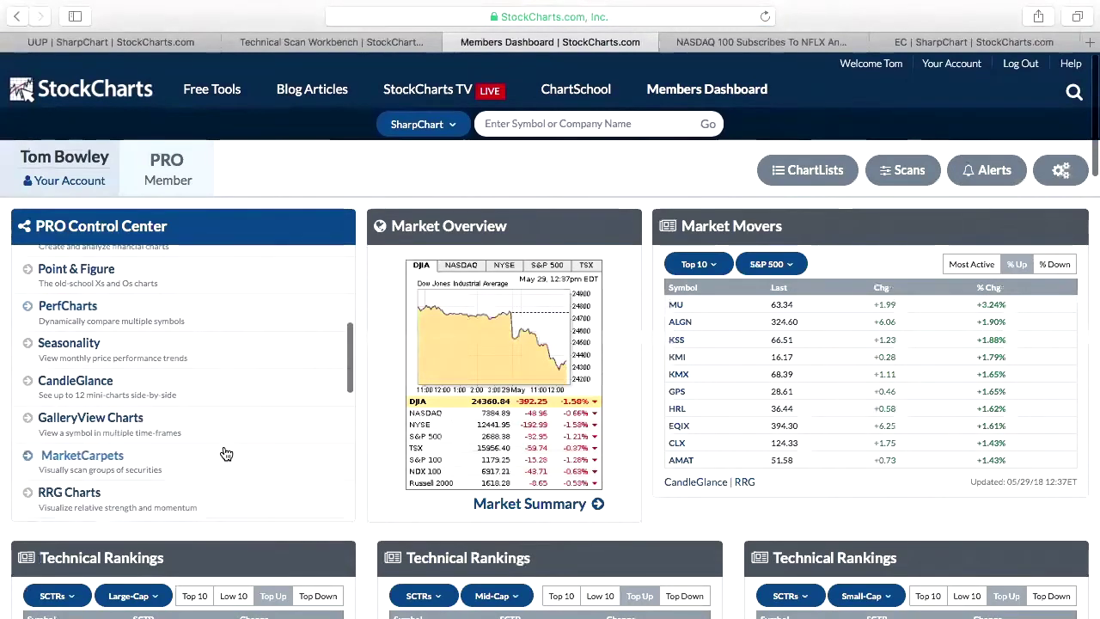
pyautogui.scroll(-1, 365, 533)
pyautogui.scroll(-10, 365, 531)
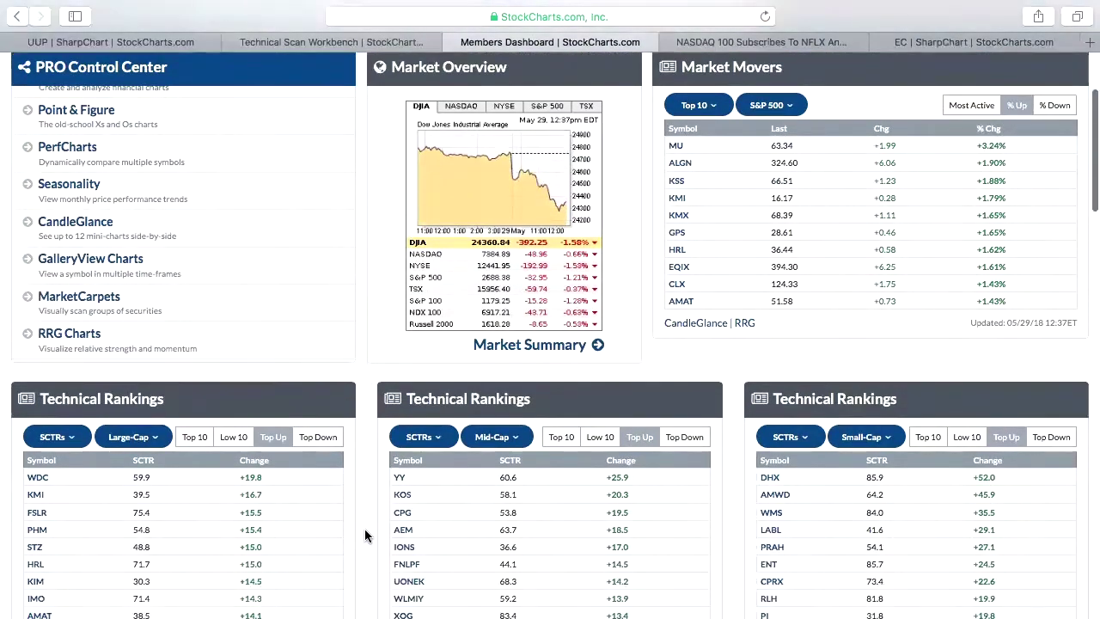
pyautogui.scroll(-3, 364, 535)
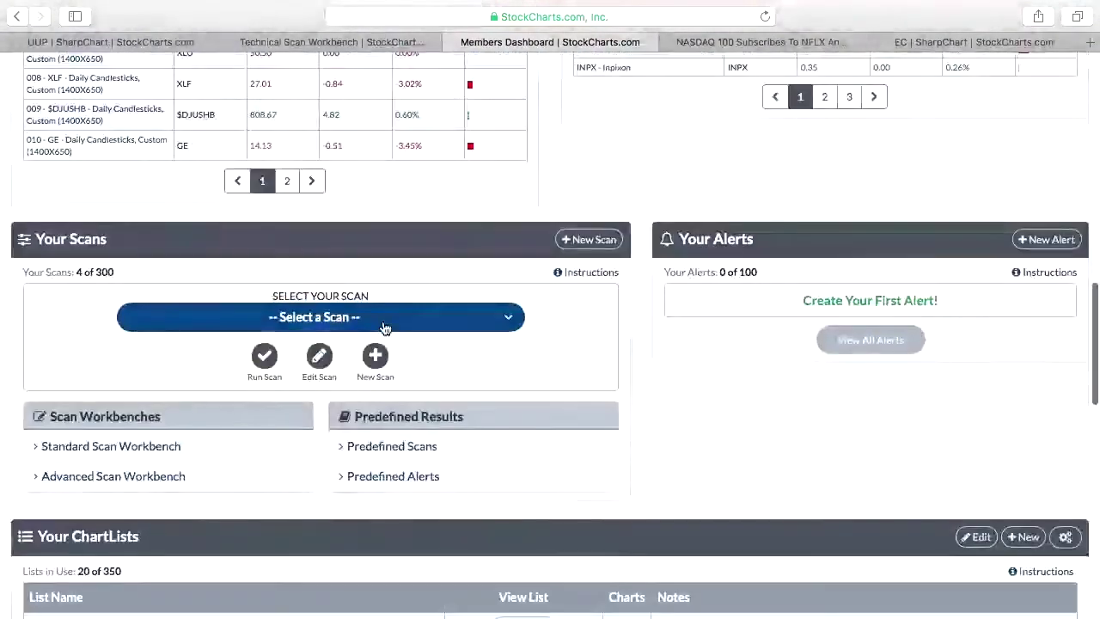
pyautogui.click(381, 320)
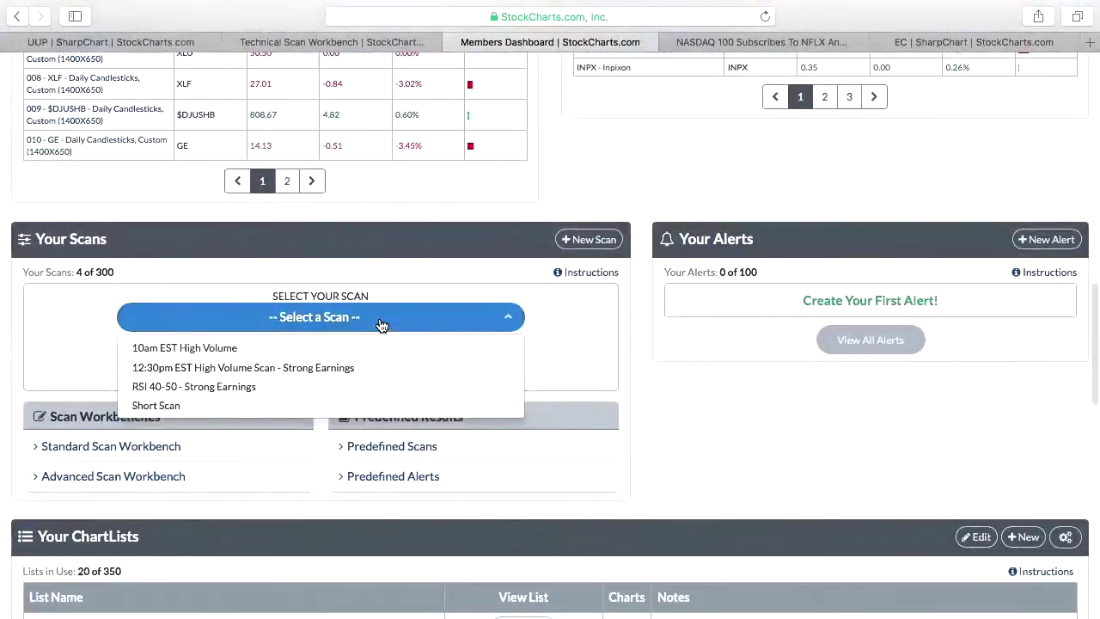
pyautogui.click(277, 386)
pyautogui.click(308, 369)
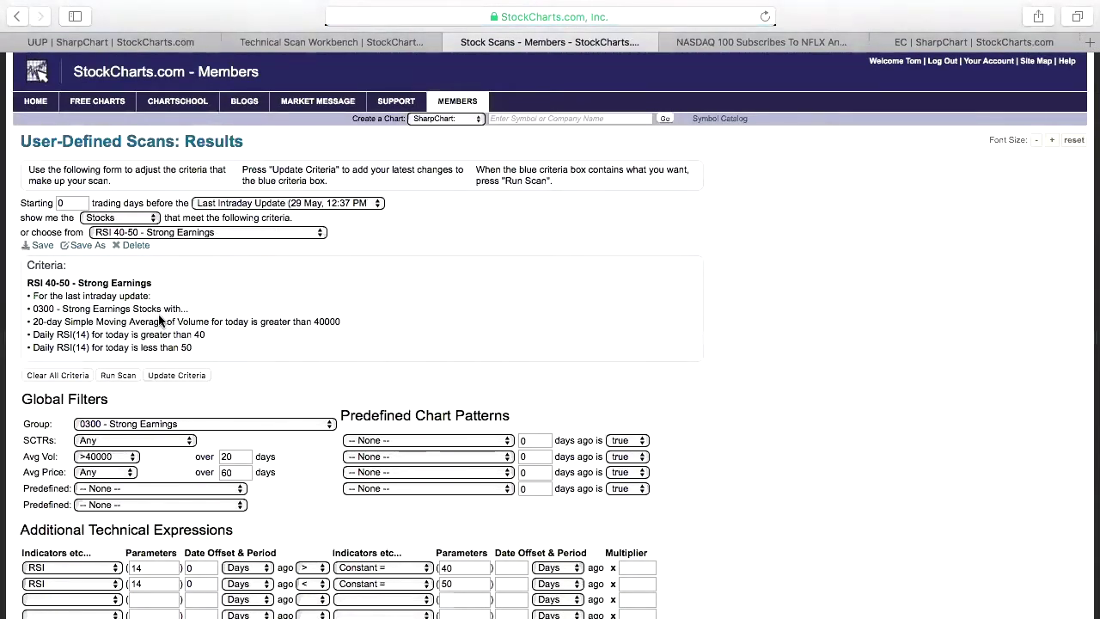
# Step: Set the scan's group filter to "0604 - Workshop: Creating a Watch List" and update the criteria
pyautogui.click(300, 425)
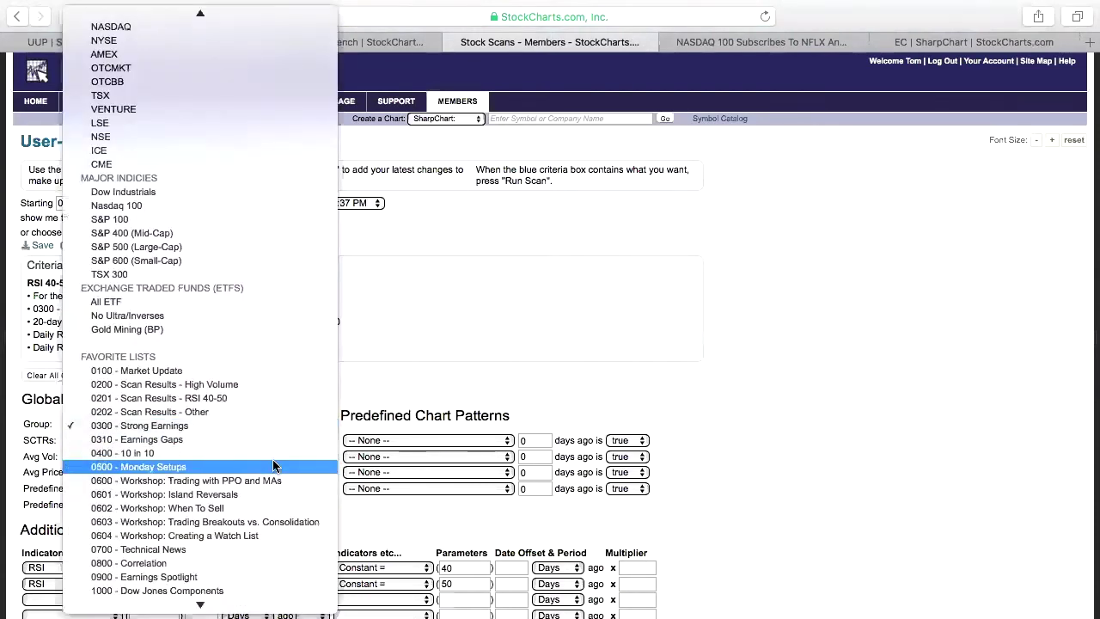
pyautogui.click(240, 539)
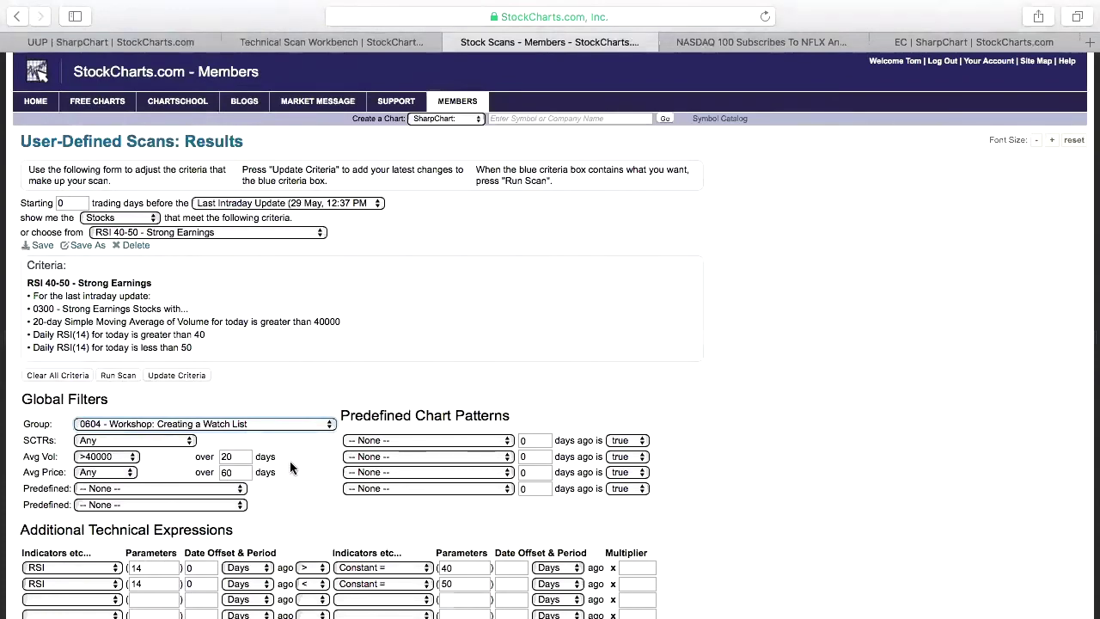
pyautogui.scroll(-2, 289, 467)
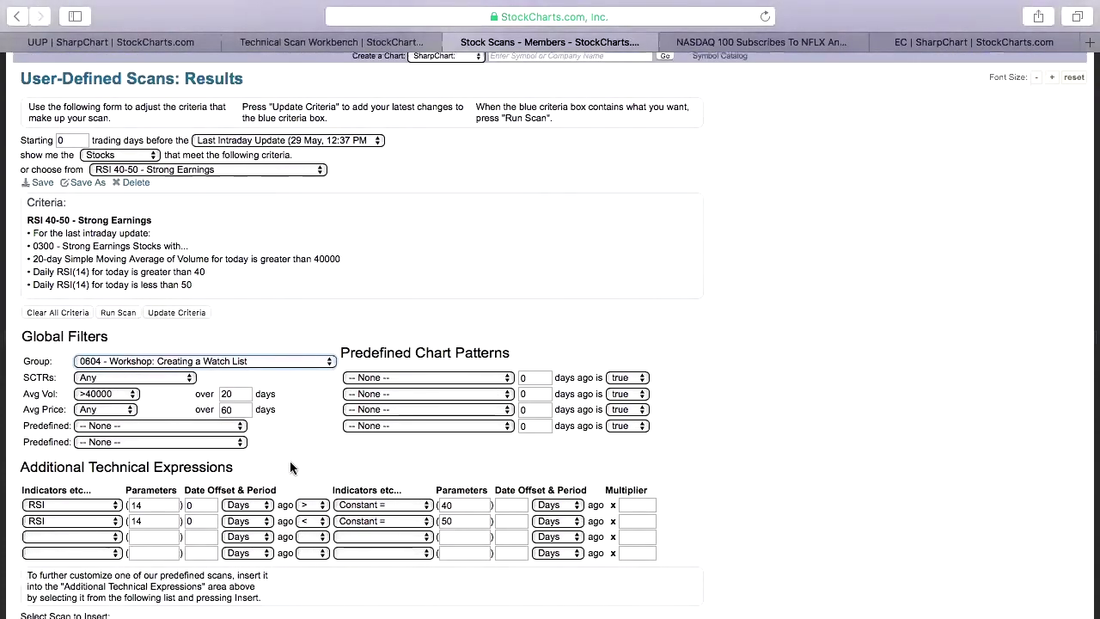
pyautogui.scroll(-5, 289, 467)
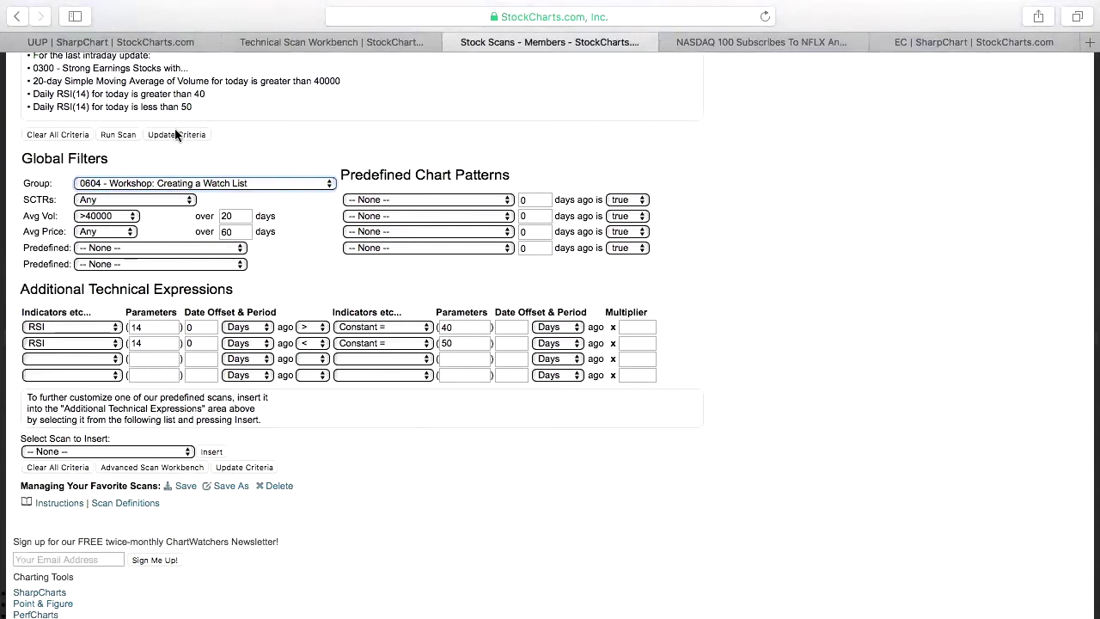
pyautogui.scroll(3, 253, 147)
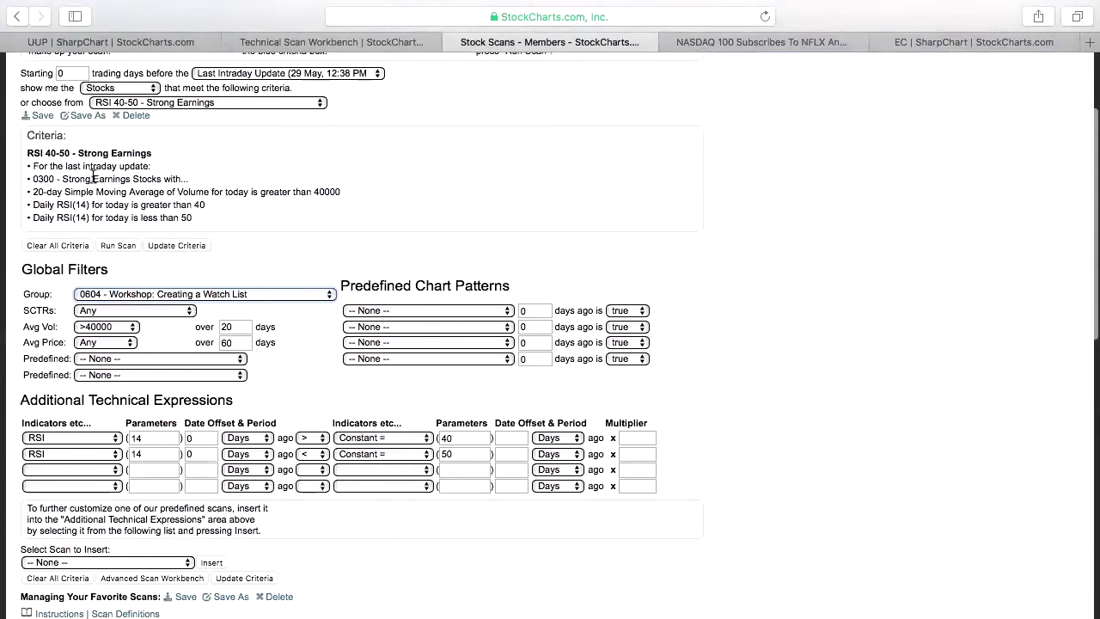
pyautogui.click(178, 246)
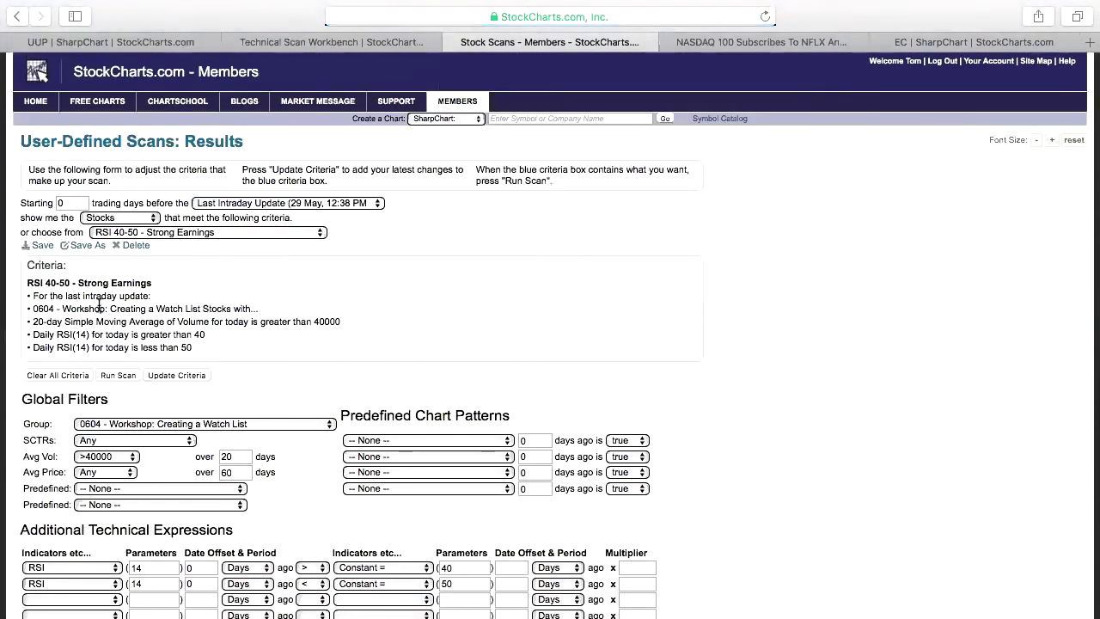
# Step: Run the RSI 40-50 scan and replace the ChartList "0201 - Scan Results - RSI 40-50" with its results
pyautogui.click(115, 375)
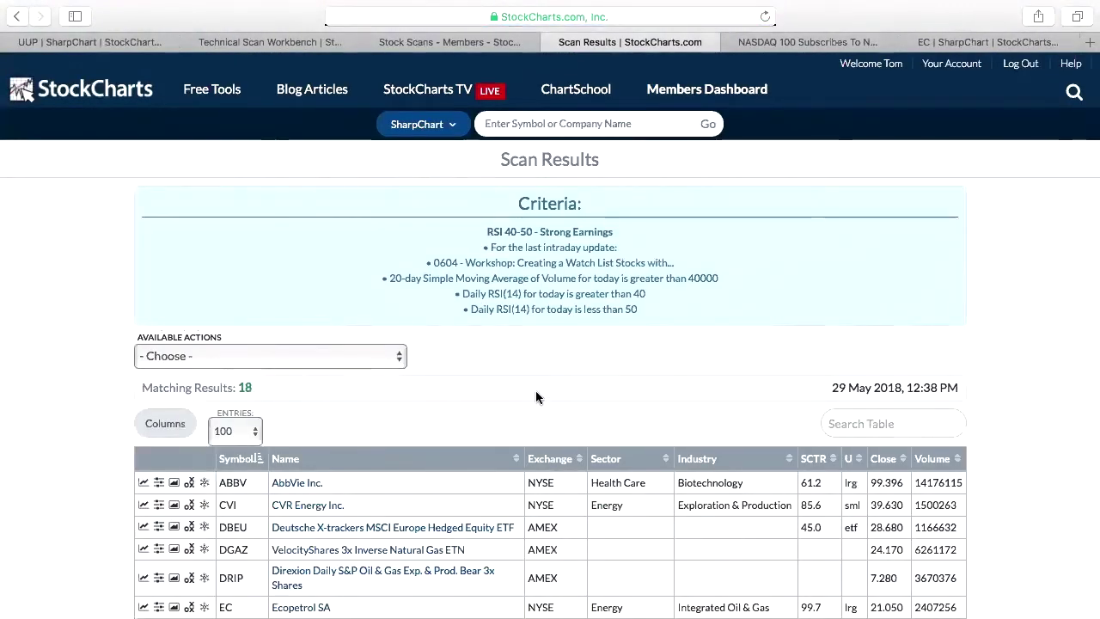
pyautogui.scroll(-1, 532, 373)
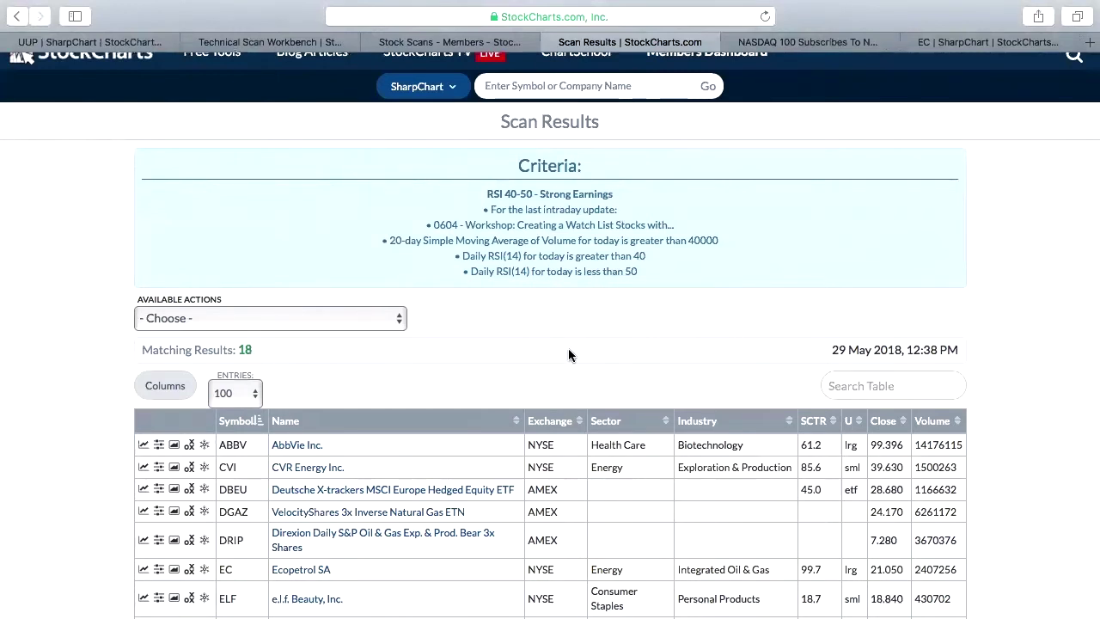
pyautogui.scroll(-1, 568, 350)
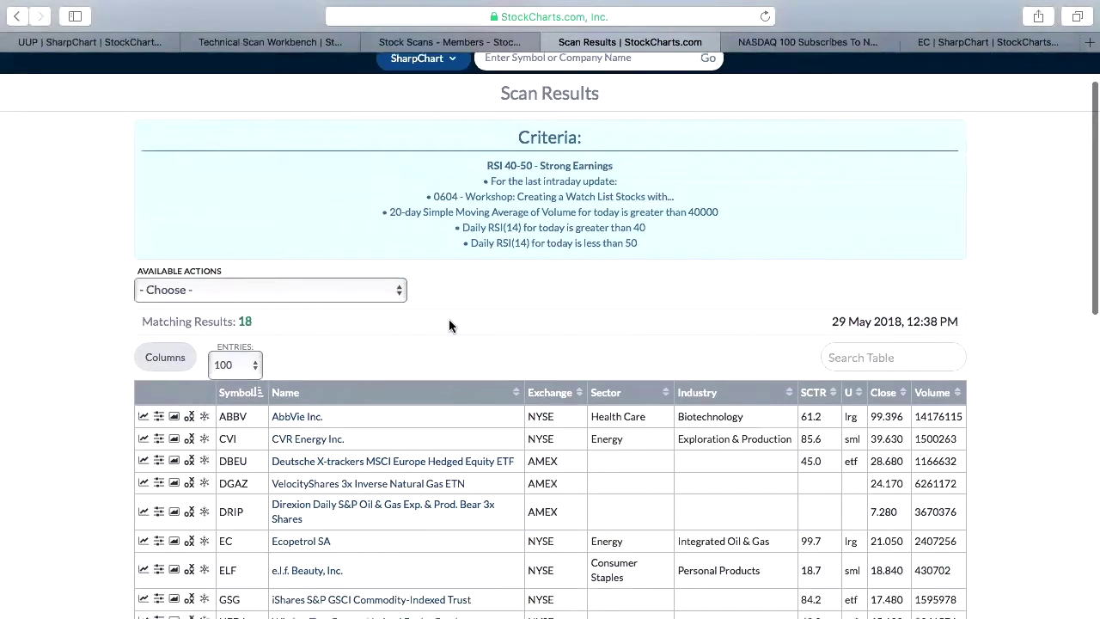
pyautogui.click(366, 289)
pyautogui.click(363, 338)
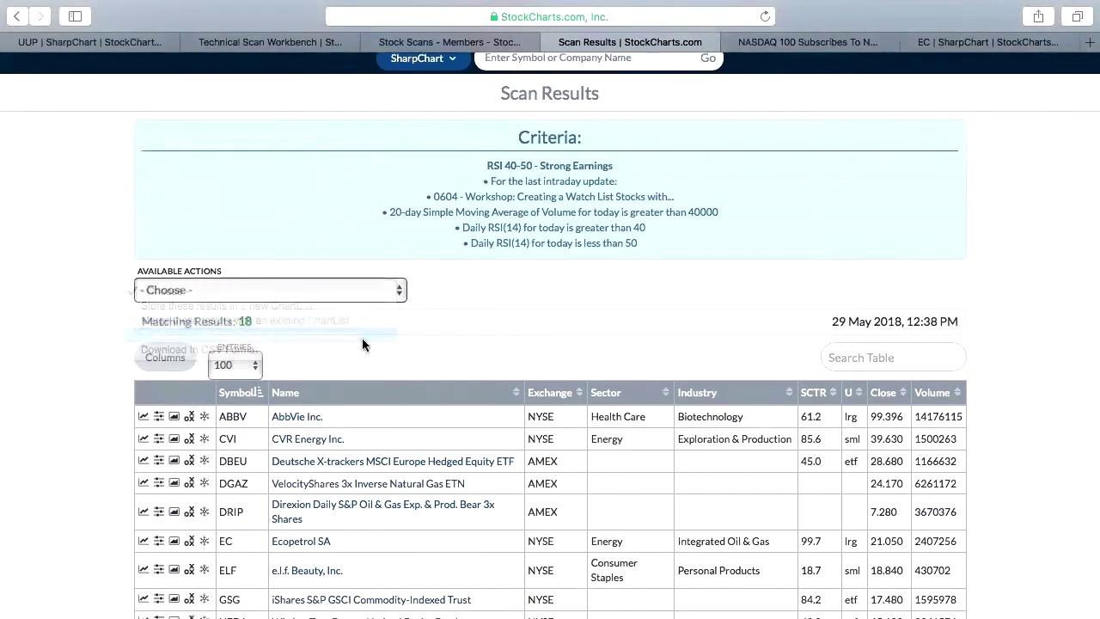
pyautogui.click(518, 325)
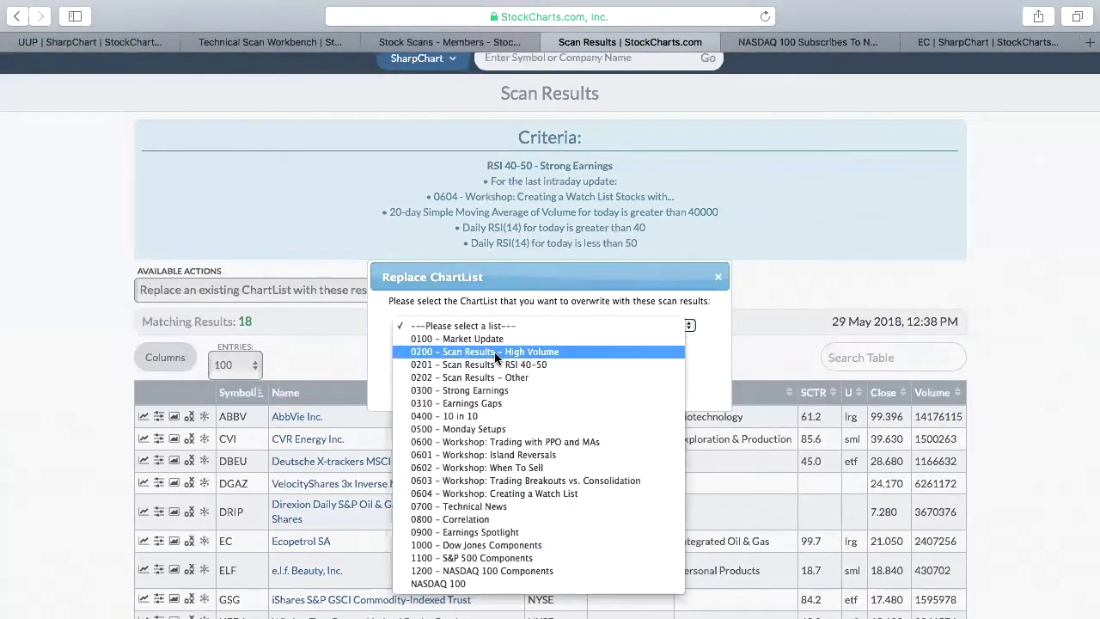
pyautogui.click(554, 365)
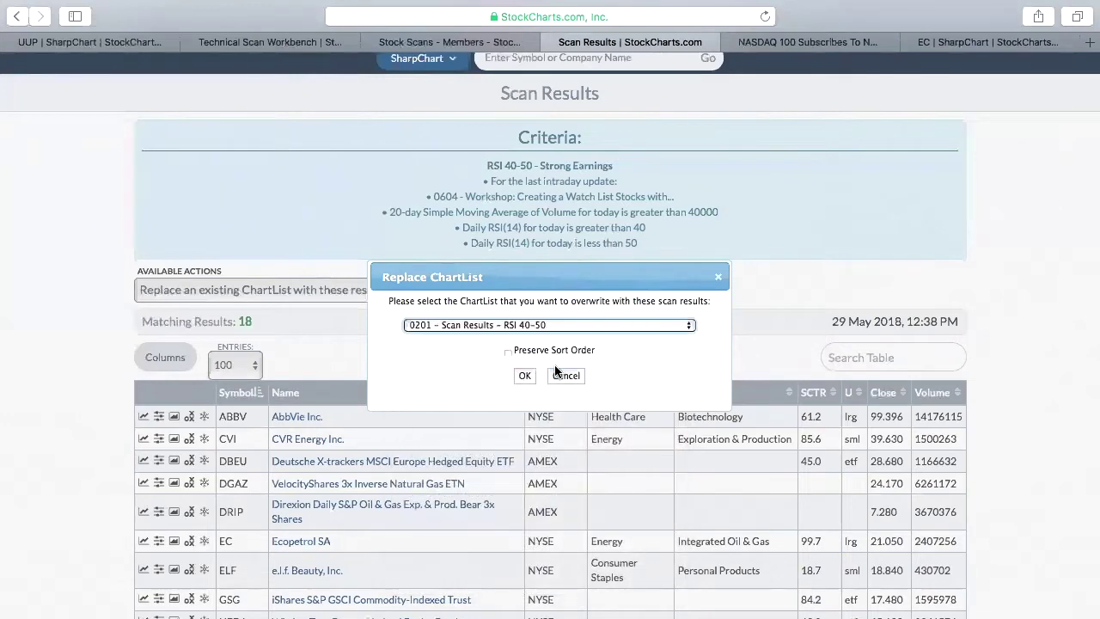
pyautogui.click(525, 376)
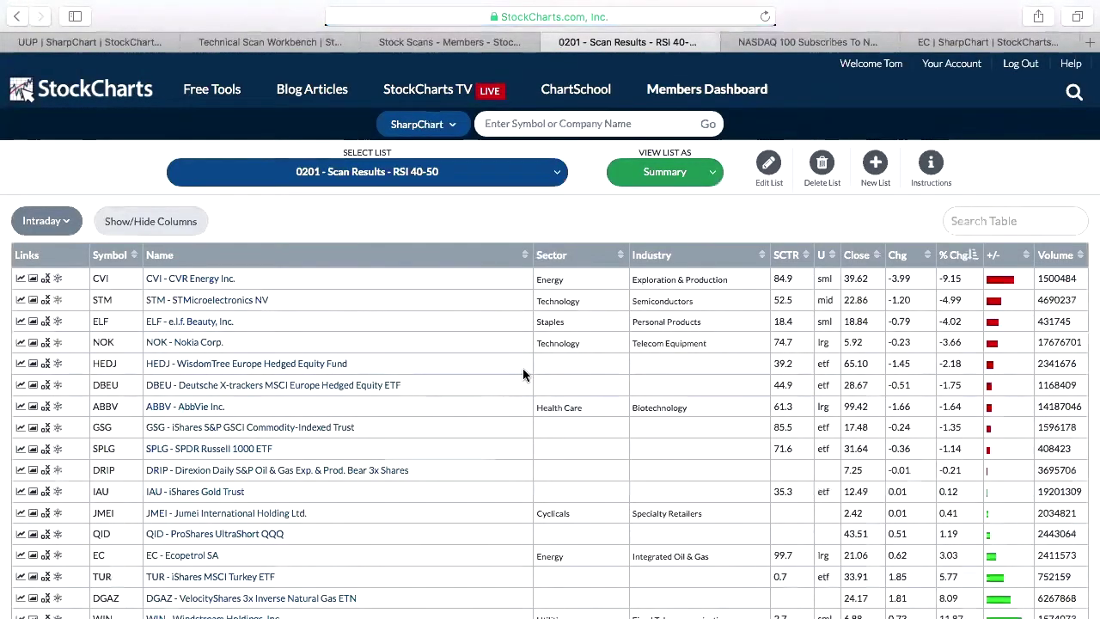
# Step: Display the RSI 40-50 results list as 10 Per Page and examine the ABBV chart's price, volume and RSI
pyautogui.click(680, 175)
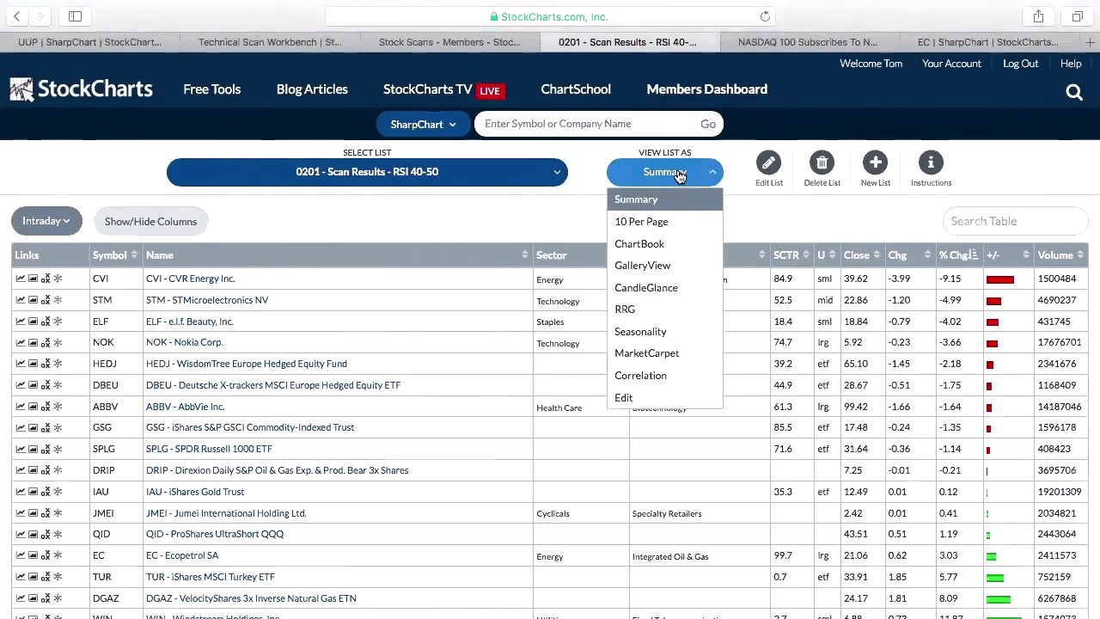
pyautogui.click(658, 223)
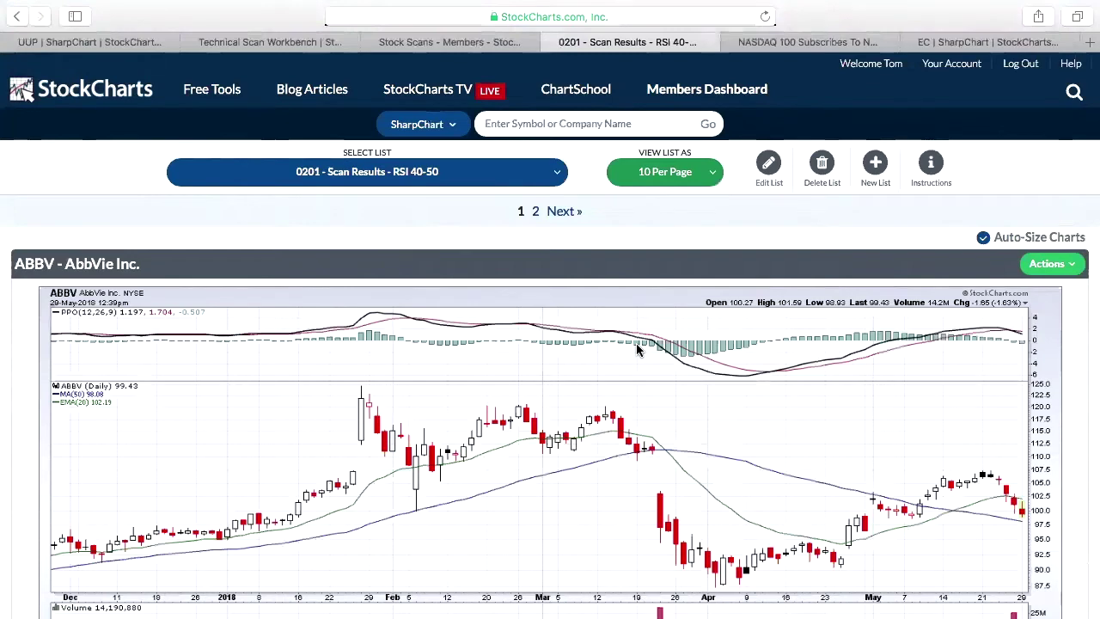
pyautogui.scroll(-3, 653, 400)
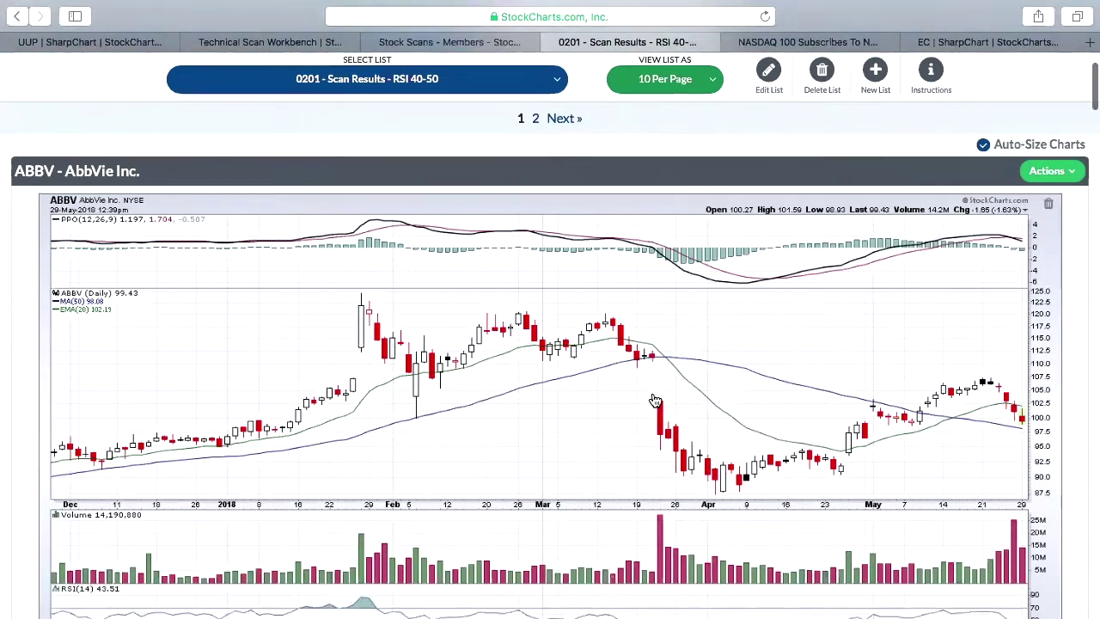
pyautogui.scroll(-5, 654, 401)
pyautogui.scroll(3, 962, 266)
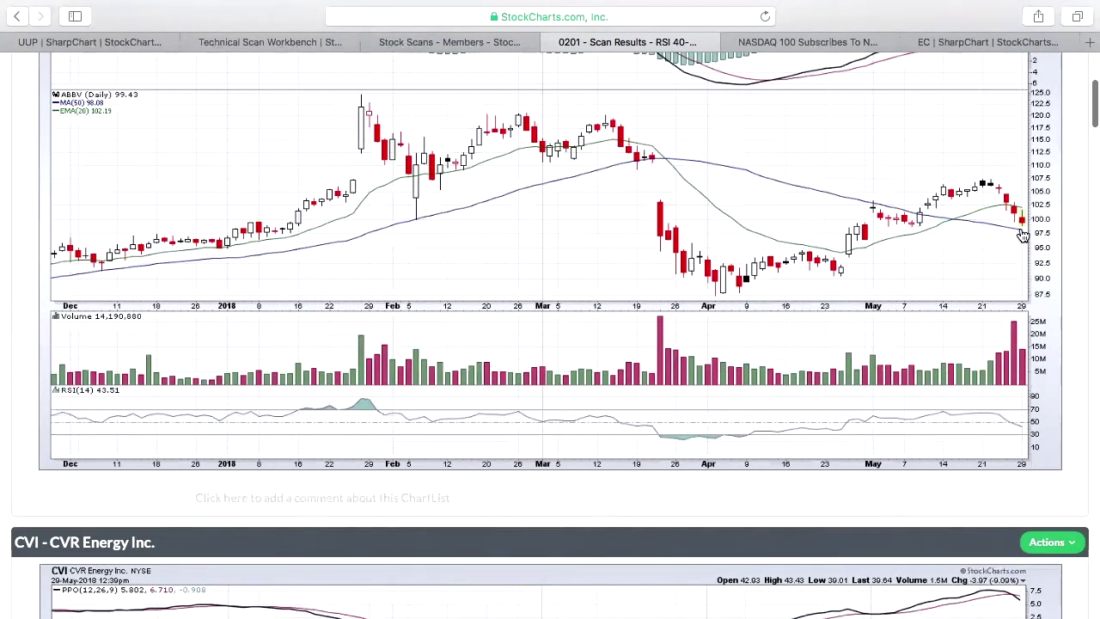
pyautogui.scroll(-2, 937, 265)
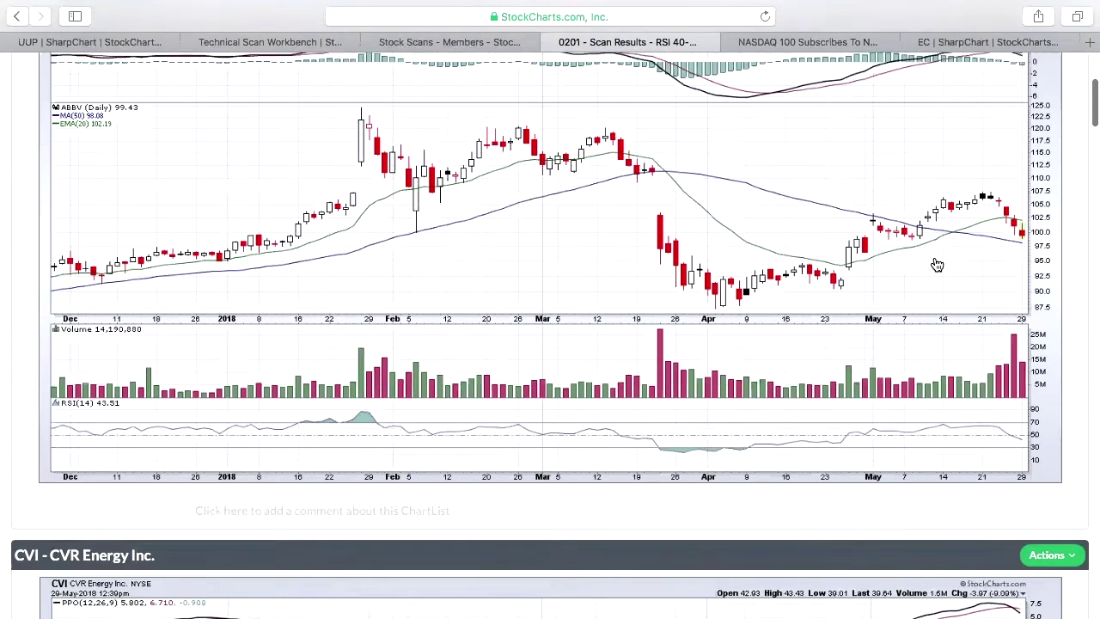
# Step: Delete the CVI, DBEU, DGAZ and DRIP charts from the RSI 40-50 results ChartList
pyautogui.scroll(-5, 937, 265)
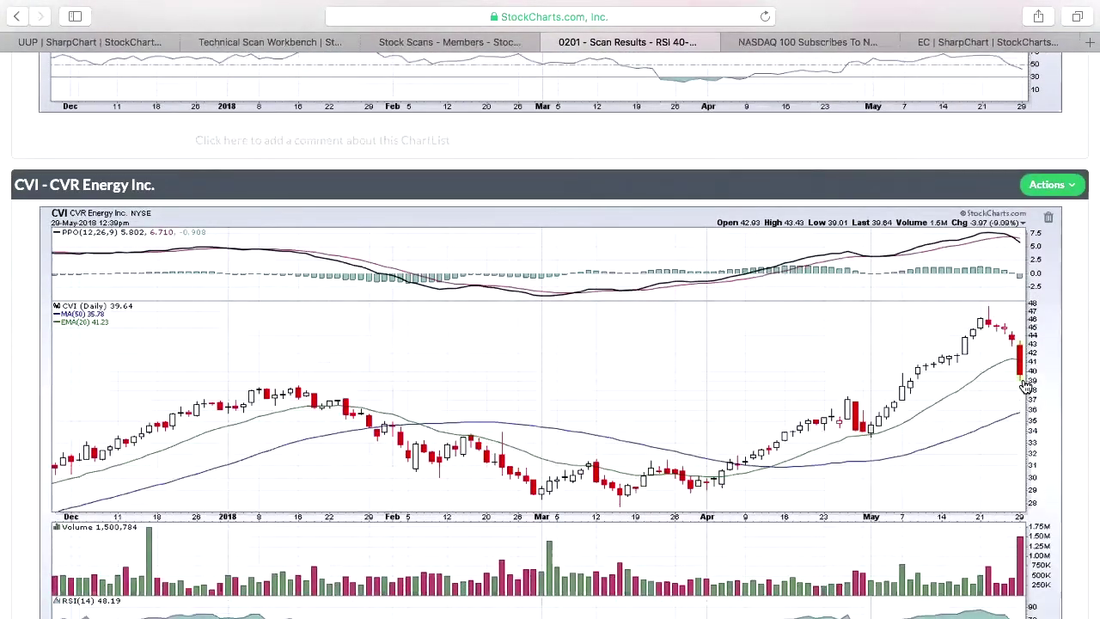
pyautogui.click(1051, 219)
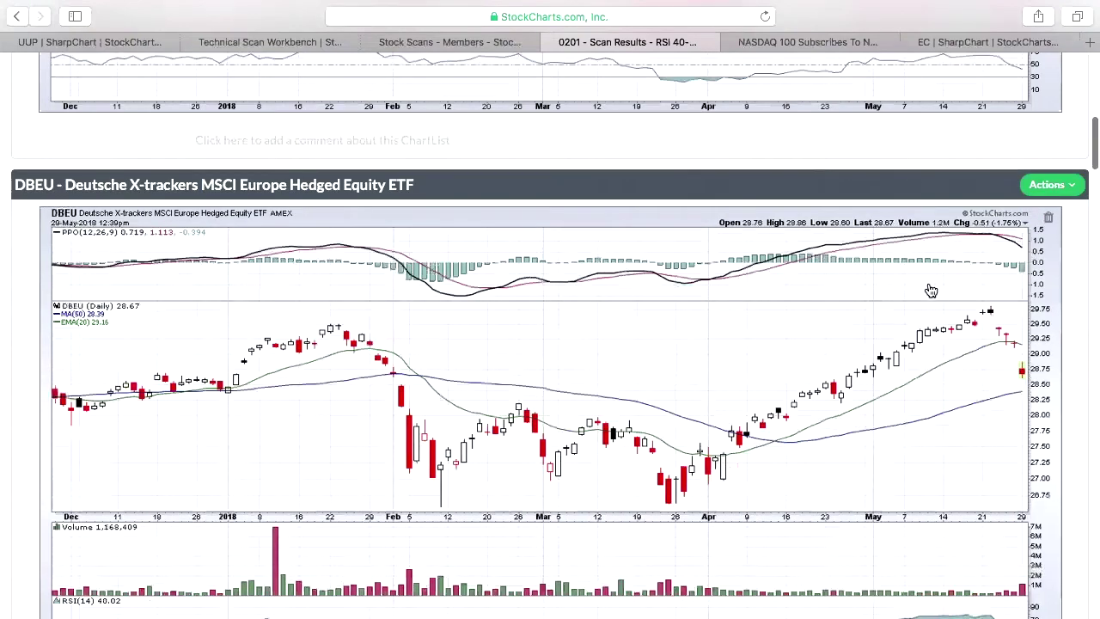
pyautogui.click(1049, 219)
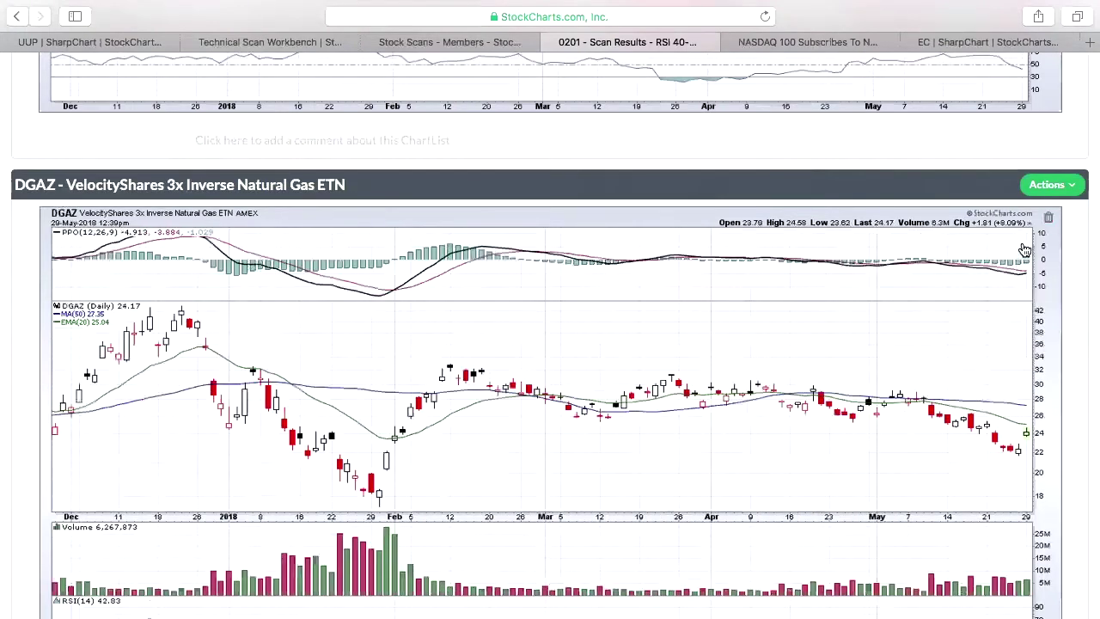
pyautogui.click(1050, 219)
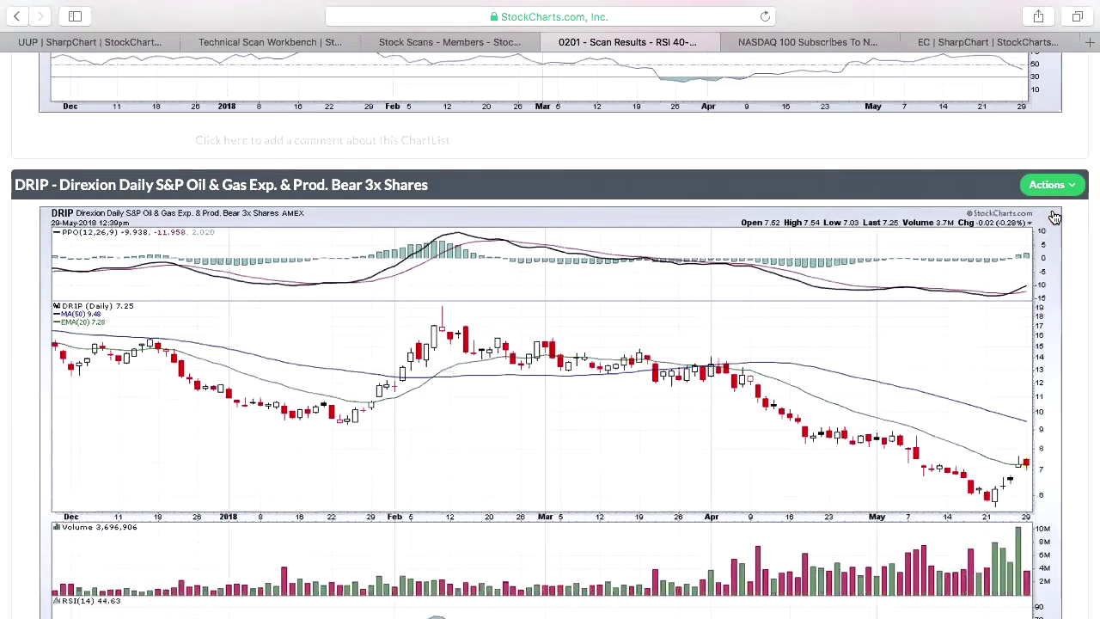
pyautogui.click(1049, 218)
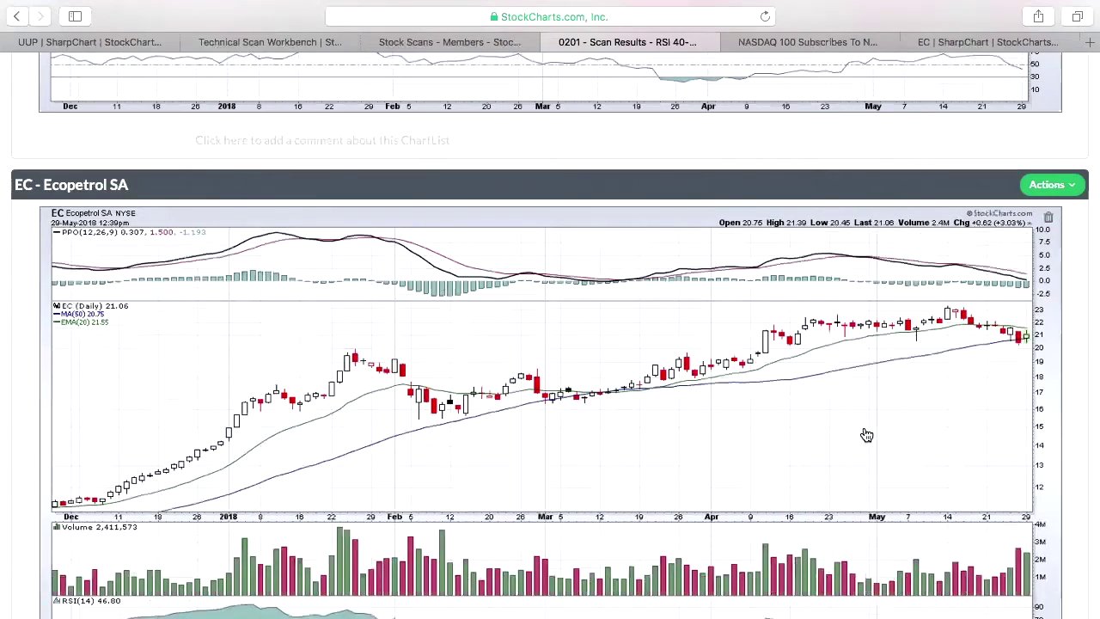
# Step: Examine the EC (Ecopetrol SA) price, volume and RSI in the results list and open it as a full SharpChart
pyautogui.scroll(-1, 866, 435)
pyautogui.scroll(-1, 866, 435)
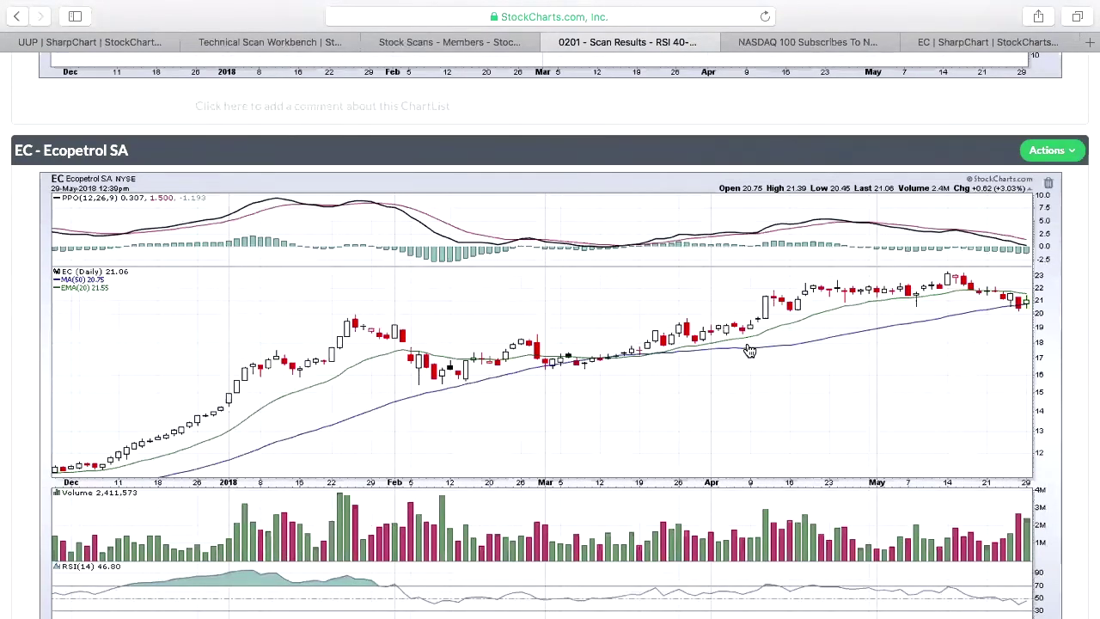
pyautogui.scroll(-1, 750, 351)
pyautogui.scroll(-5, 751, 351)
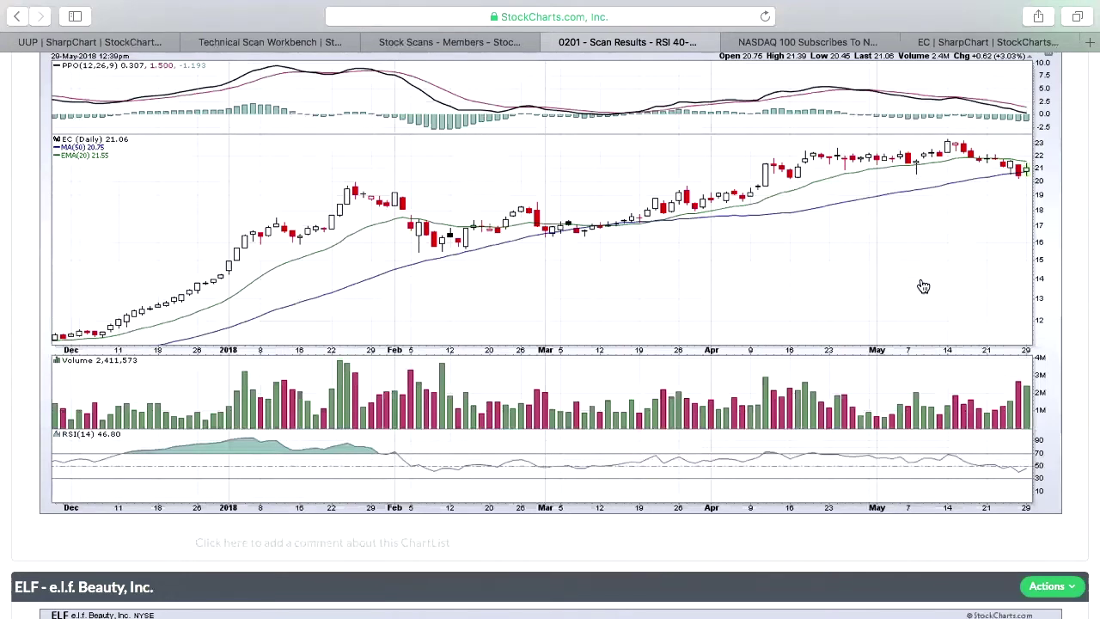
pyautogui.click(536, 227)
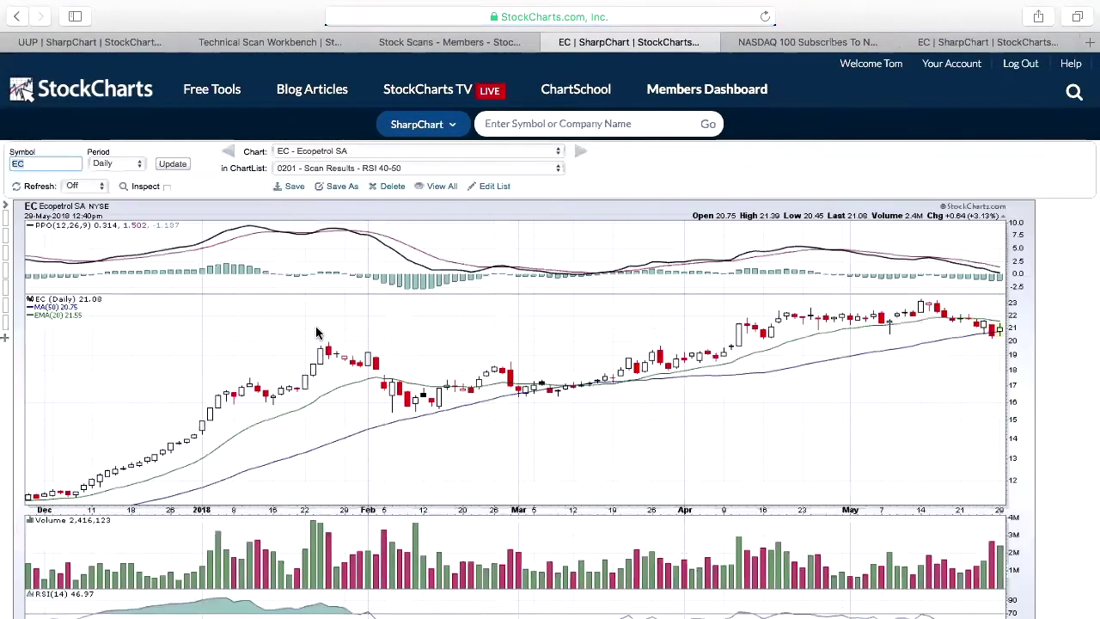
# Step: Annotate the EC chart with magenta lines joining the mid-April and mid-May price highs and the corresponding PPO peaks
pyautogui.scroll(-5, 316, 333)
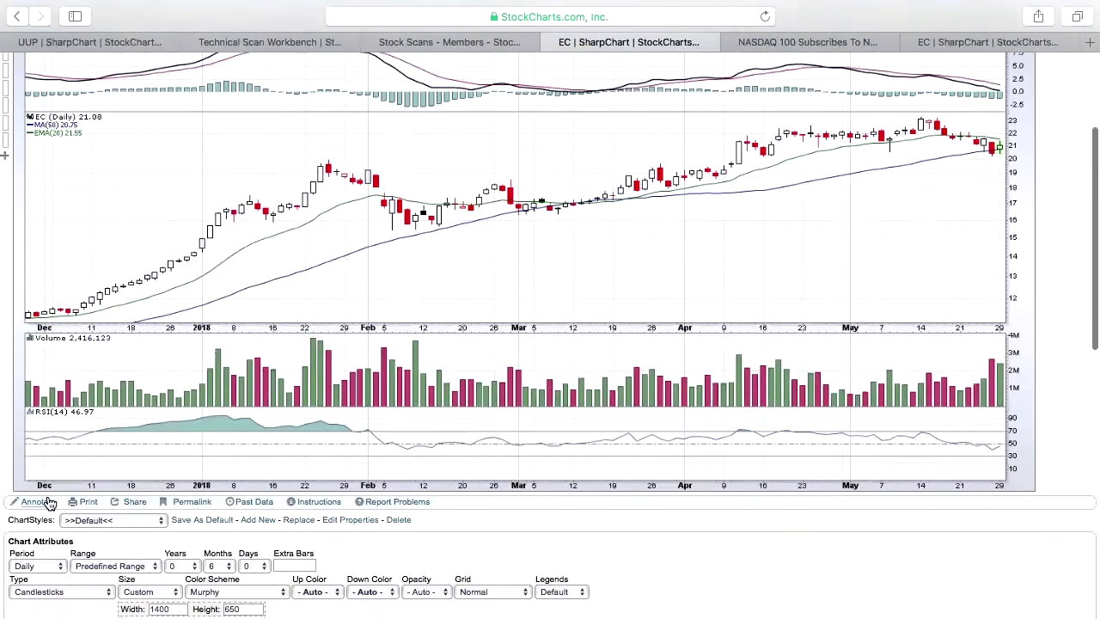
pyautogui.click(49, 503)
pyautogui.click(12, 236)
pyautogui.click(59, 236)
pyautogui.click(26, 184)
pyautogui.click(27, 177)
pyautogui.click(249, 176)
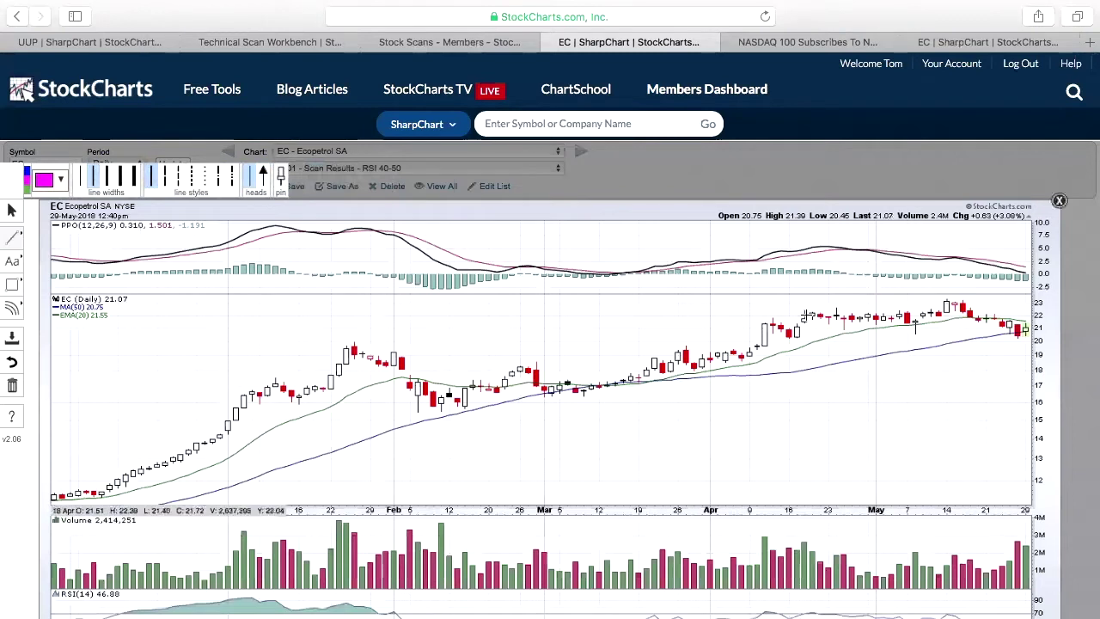
pyautogui.moveTo(806, 313); pyautogui.dragTo(913, 302)
pyautogui.moveTo(964, 303); pyautogui.dragTo(963, 301)
pyautogui.moveTo(812, 245); pyautogui.dragTo(968, 261)
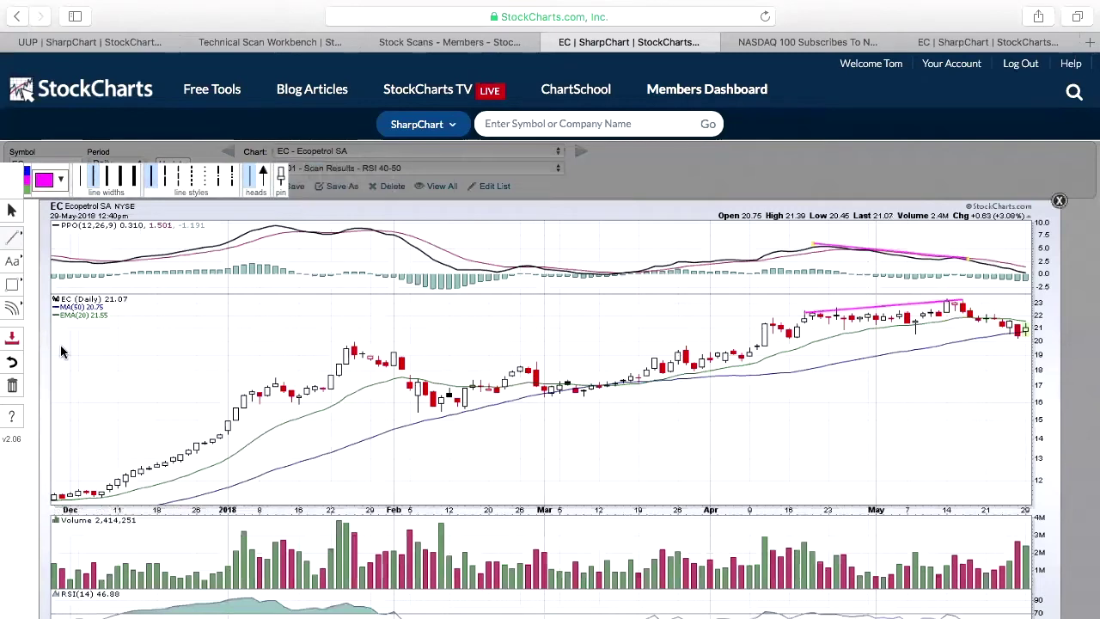
# Step: Place a magenta arrow annotation above the 14 May bar in the EC volume panel
pyautogui.click(12, 261)
pyautogui.click(67, 306)
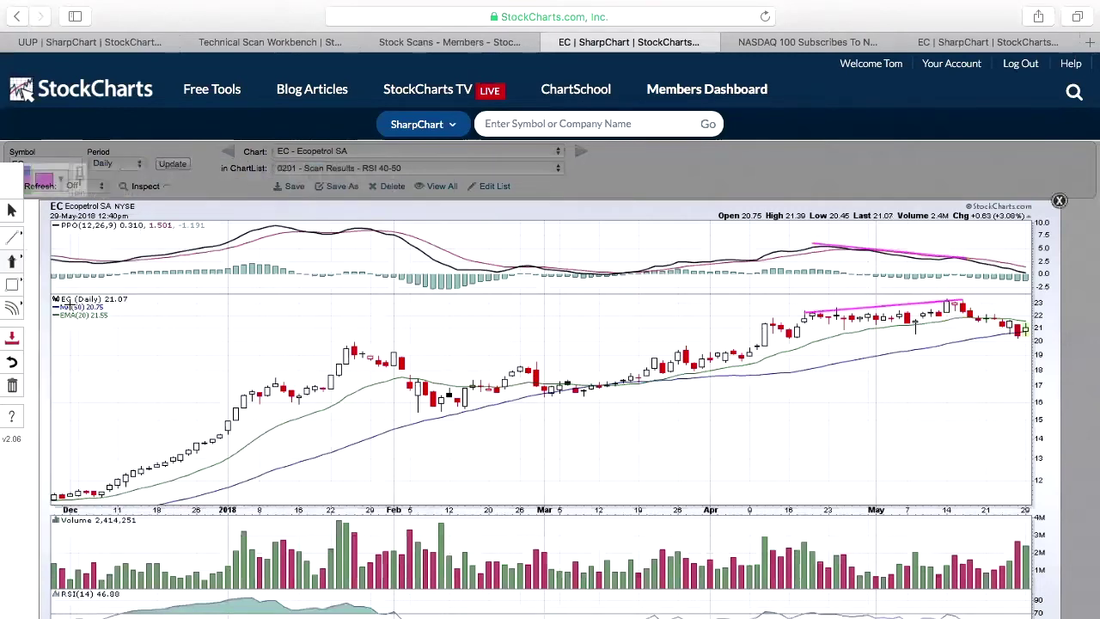
pyautogui.scroll(-2, 667, 405)
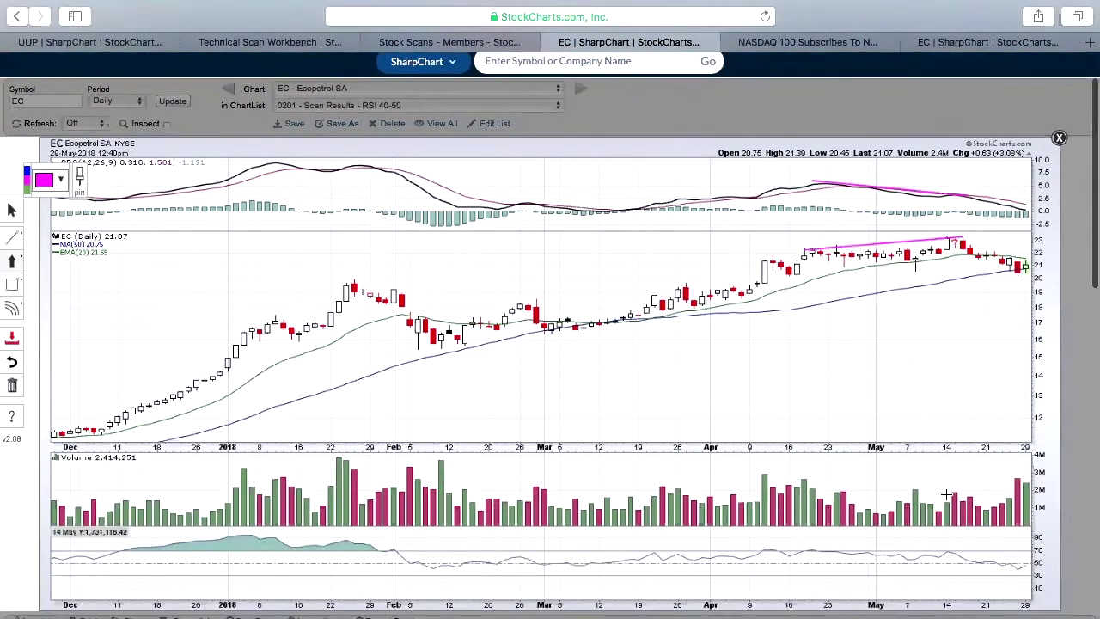
pyautogui.click(947, 495)
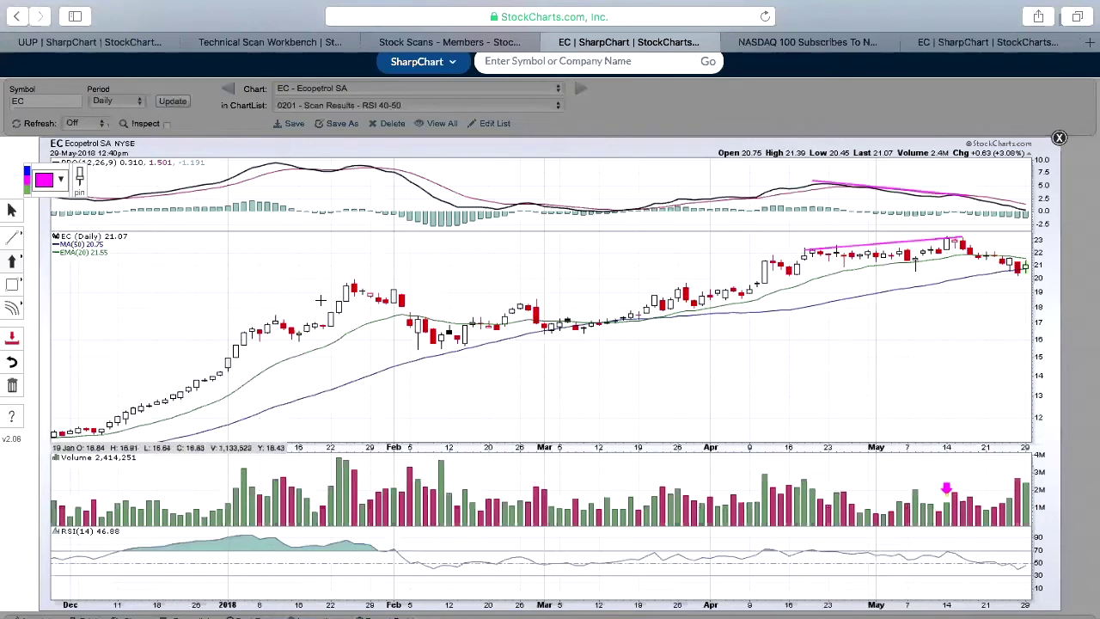
# Step: Draw magenta lines joining the two January price highs on the EC chart and the corresponding PPO peaks
pyautogui.click(14, 237)
pyautogui.click(66, 236)
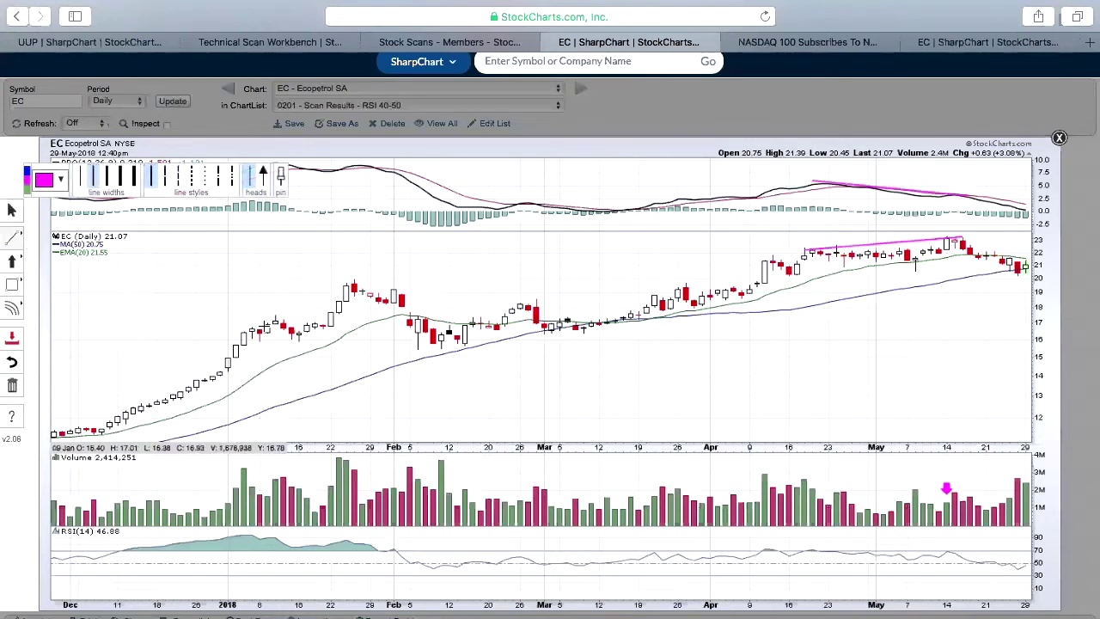
pyautogui.rightClick(314, 299)
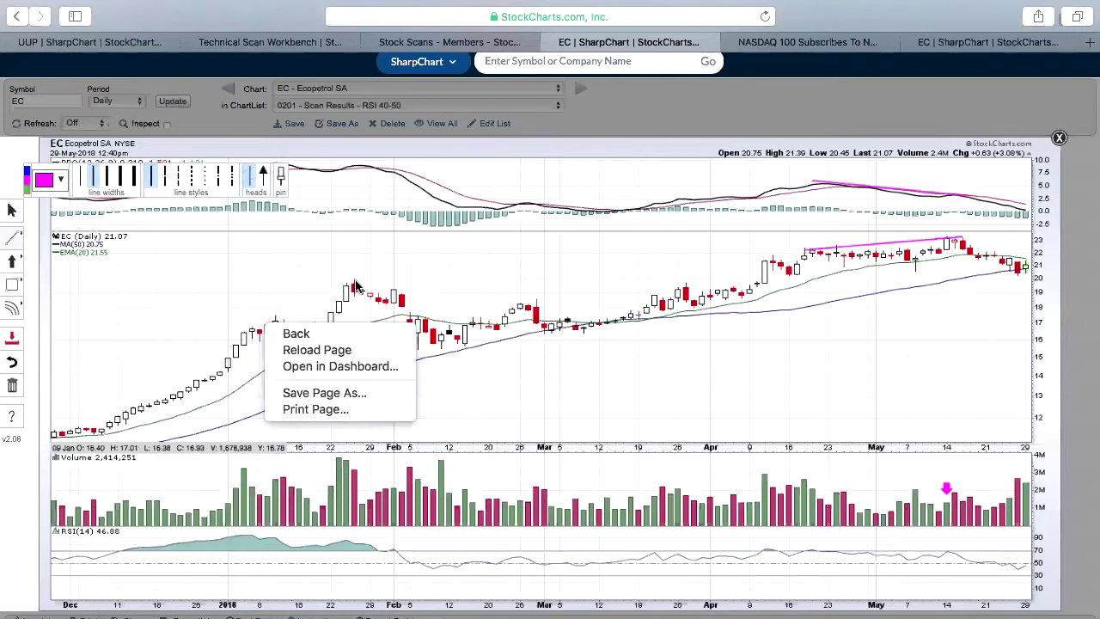
pyautogui.click(354, 288)
pyautogui.click(354, 282)
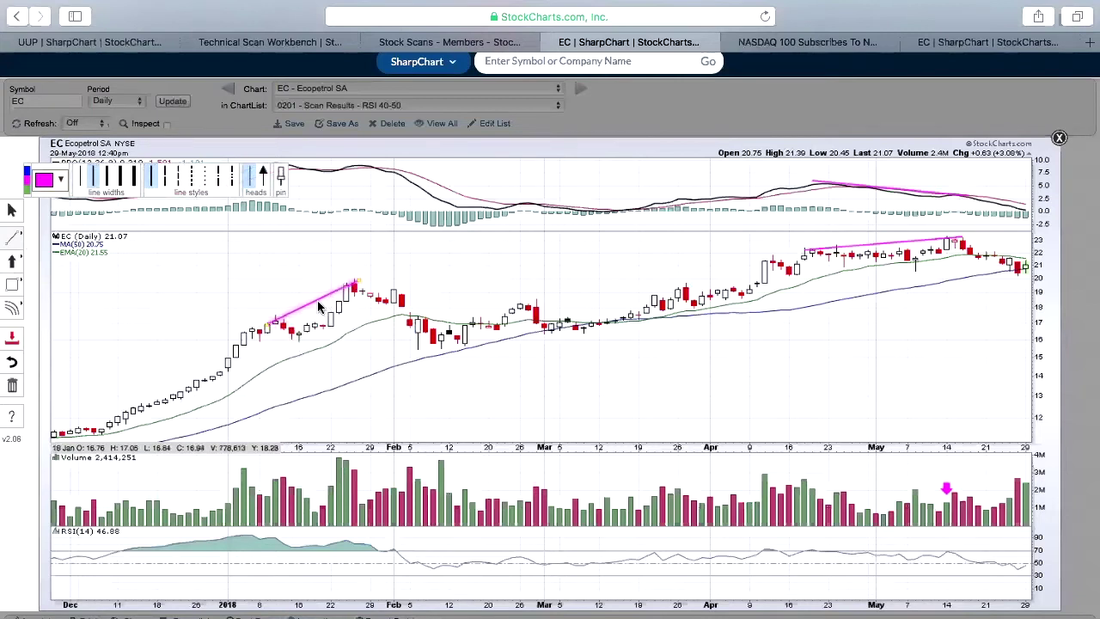
pyautogui.click(275, 160)
pyautogui.click(370, 162)
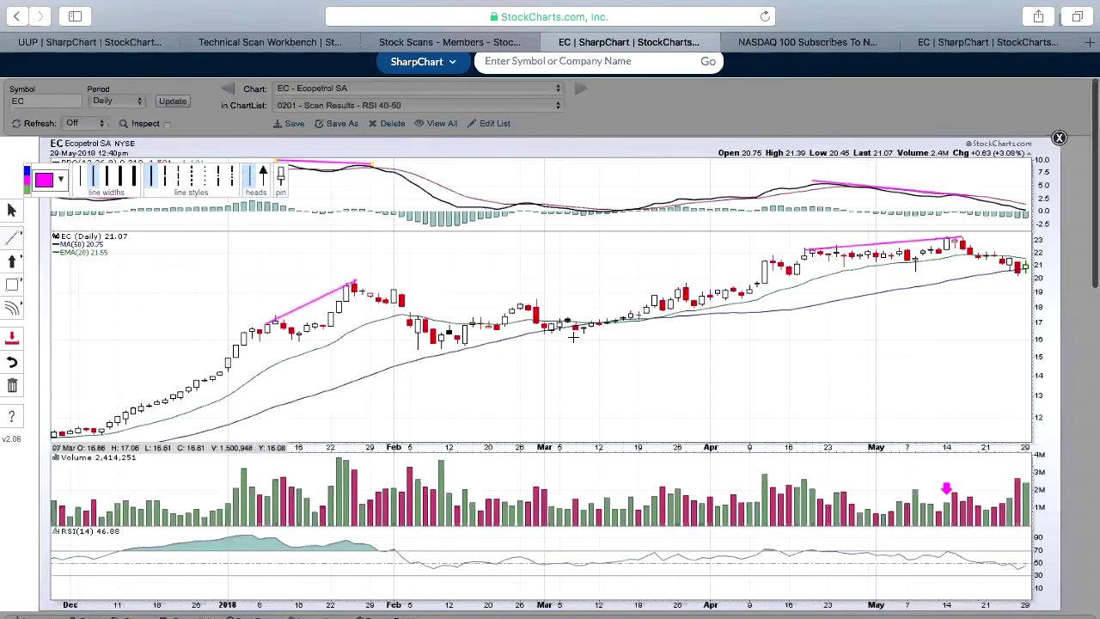
# Step: Add a horizontal support and resistance line across the EC price panel at the late-January high, just below 20
pyautogui.scroll(-3, 572, 336)
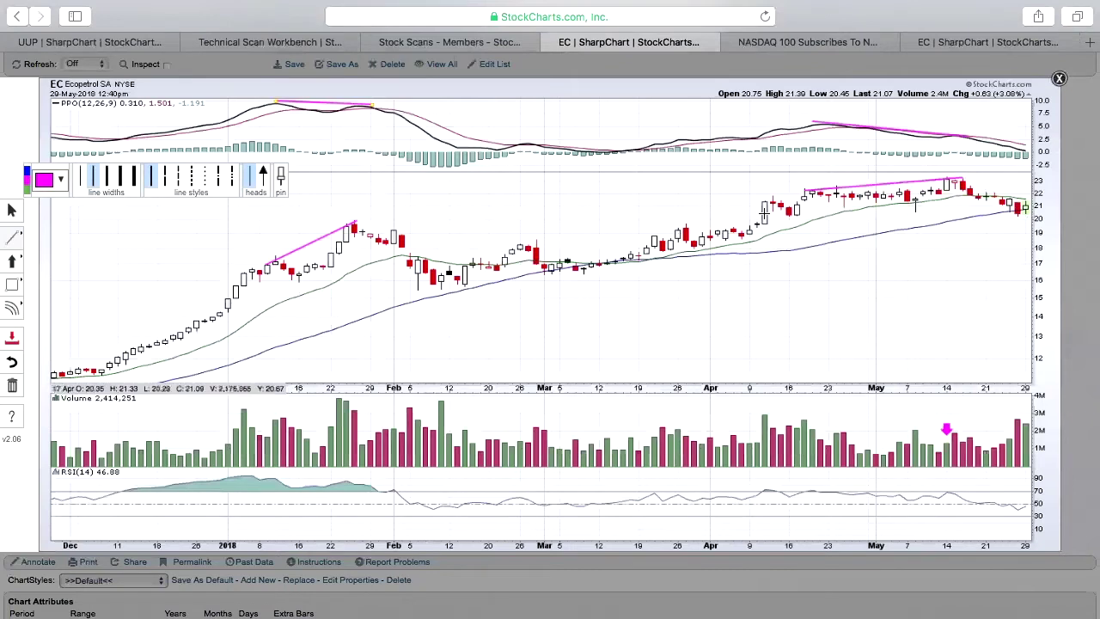
pyautogui.scroll(-2, 644, 263)
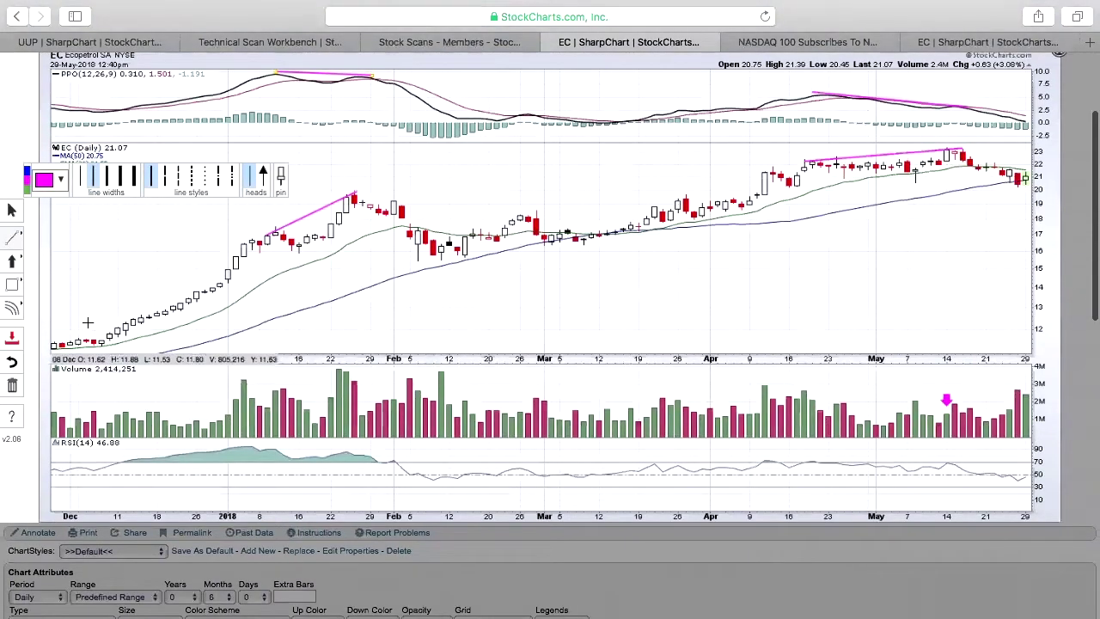
pyautogui.click(14, 239)
pyautogui.click(113, 314)
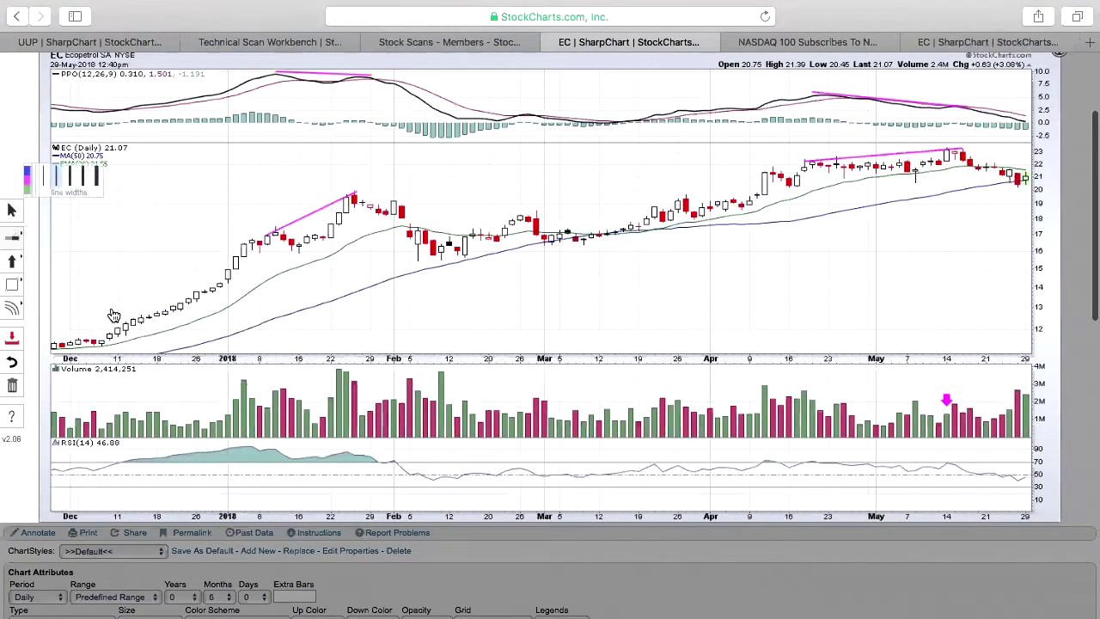
pyautogui.moveTo(207, 209); pyautogui.dragTo(206, 200)
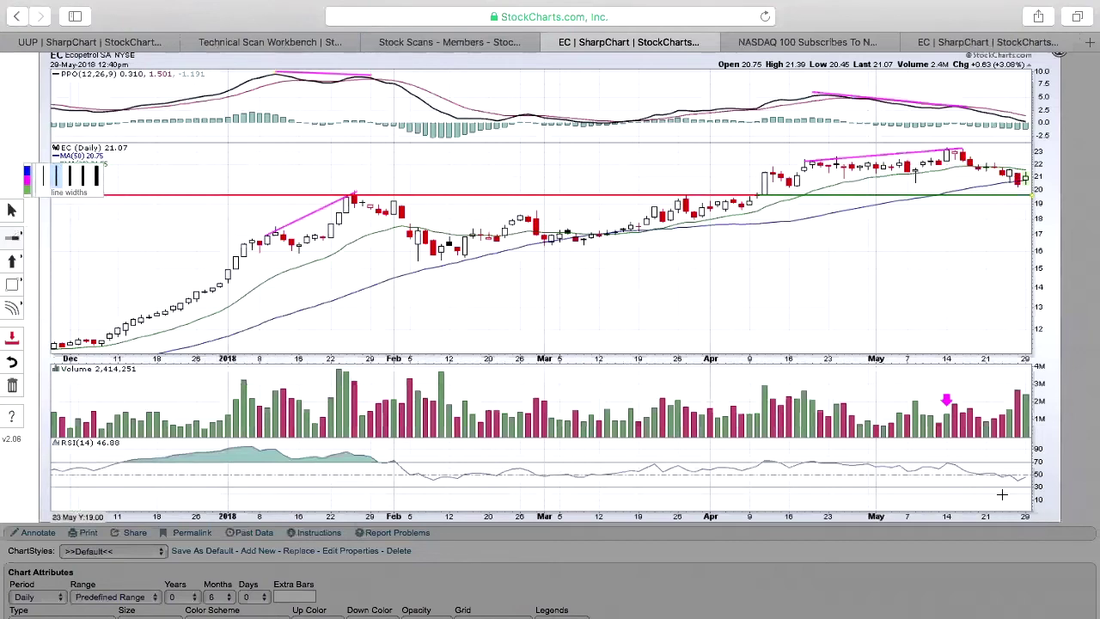
# Step: Exit ChartNotes without saving the annotations on the EC chart
pyautogui.scroll(2, 998, 165)
pyautogui.scroll(1, 998, 165)
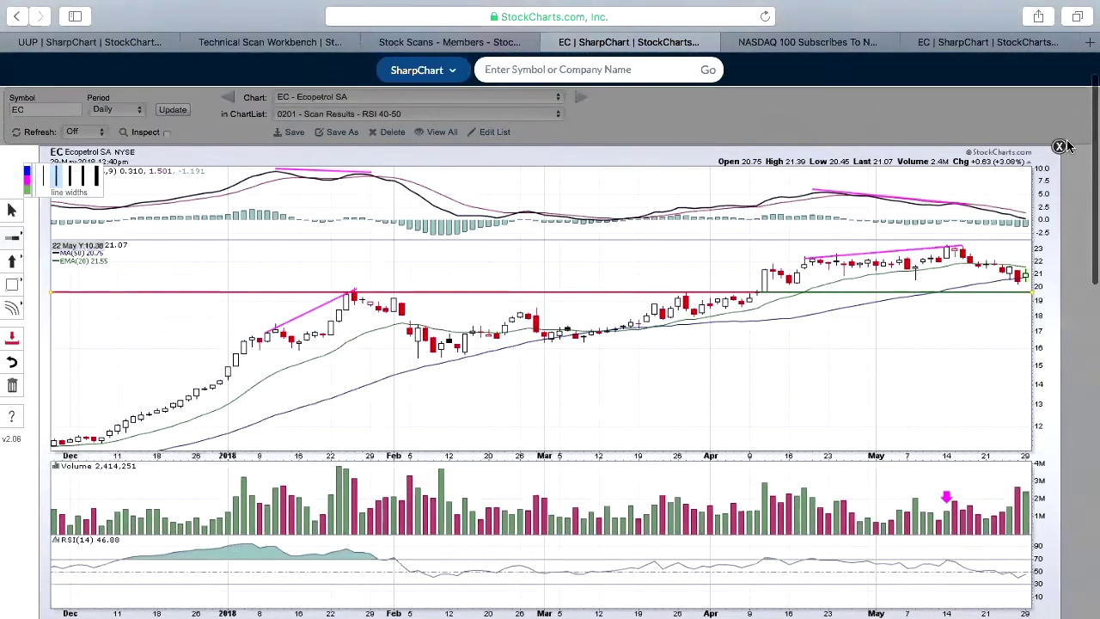
pyautogui.click(1060, 146)
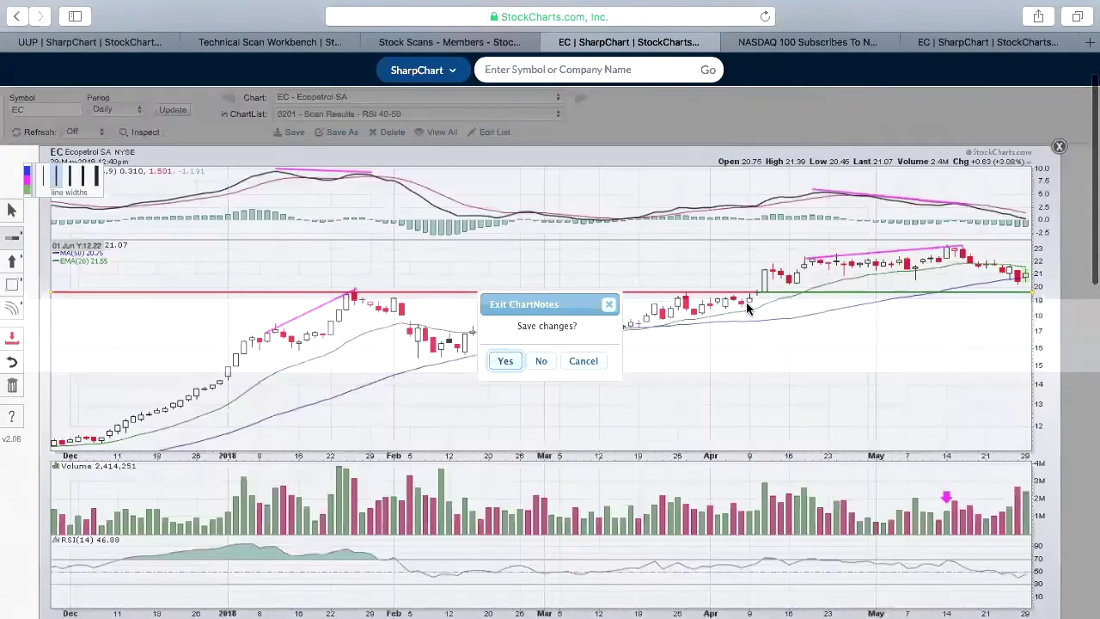
pyautogui.click(542, 361)
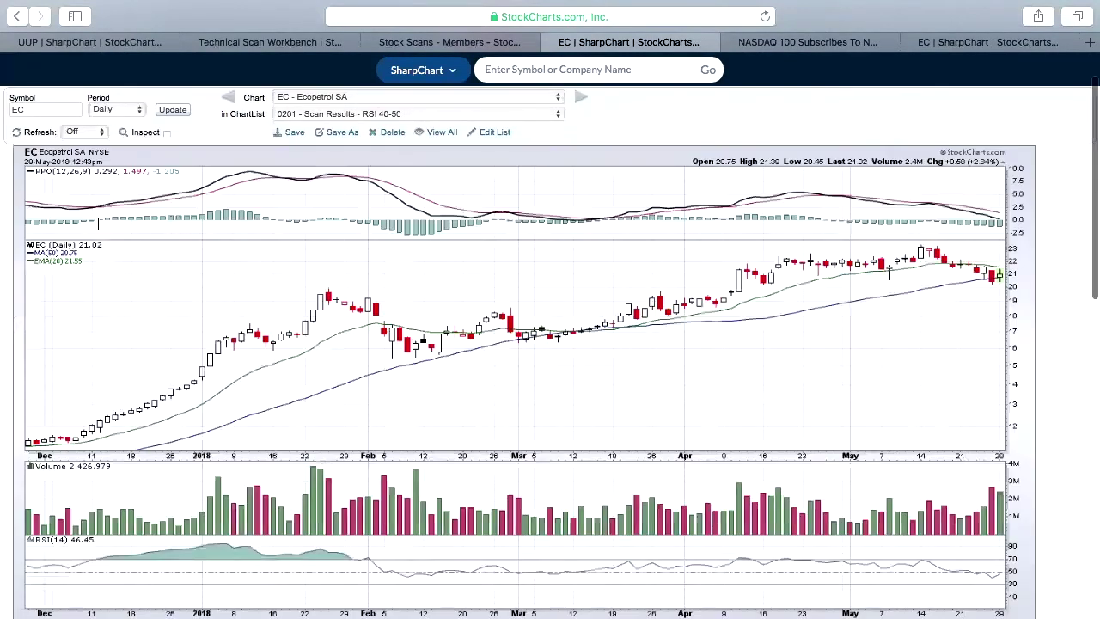
# Step: Load a new SharpChart for symbol EC with the "Relative Chart 1 Year" ChartStyle
pyautogui.click(520, 74)
pyautogui.write('ec')
pyautogui.press('Return')
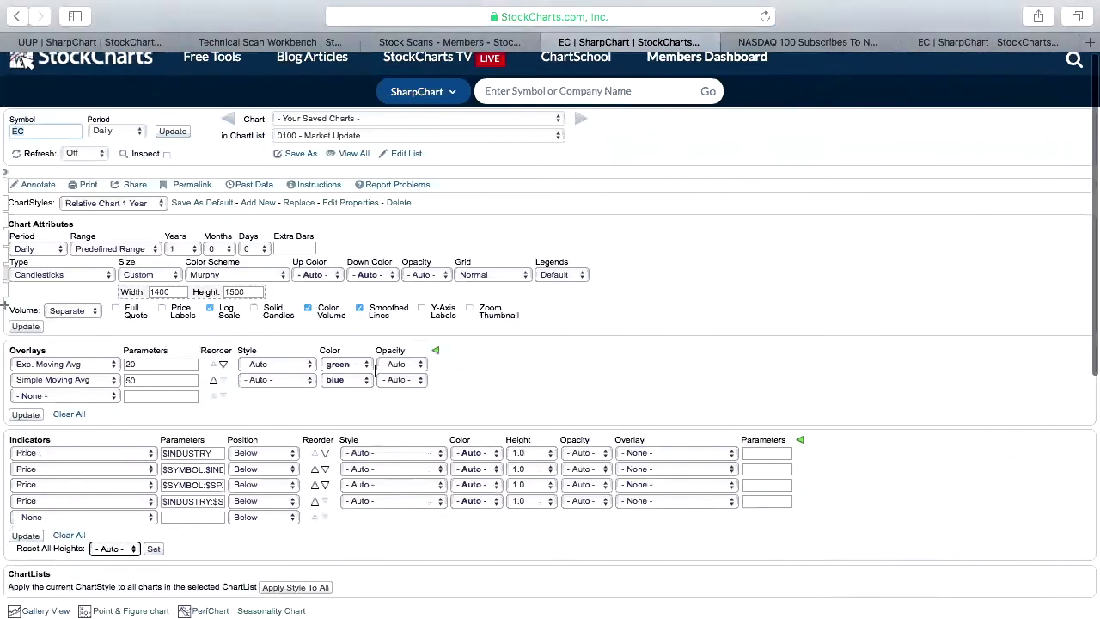
# Step: Examine EC's one-year price and volume alongside the $DJUSOL industry index panel
pyautogui.scroll(-3, 424, 329)
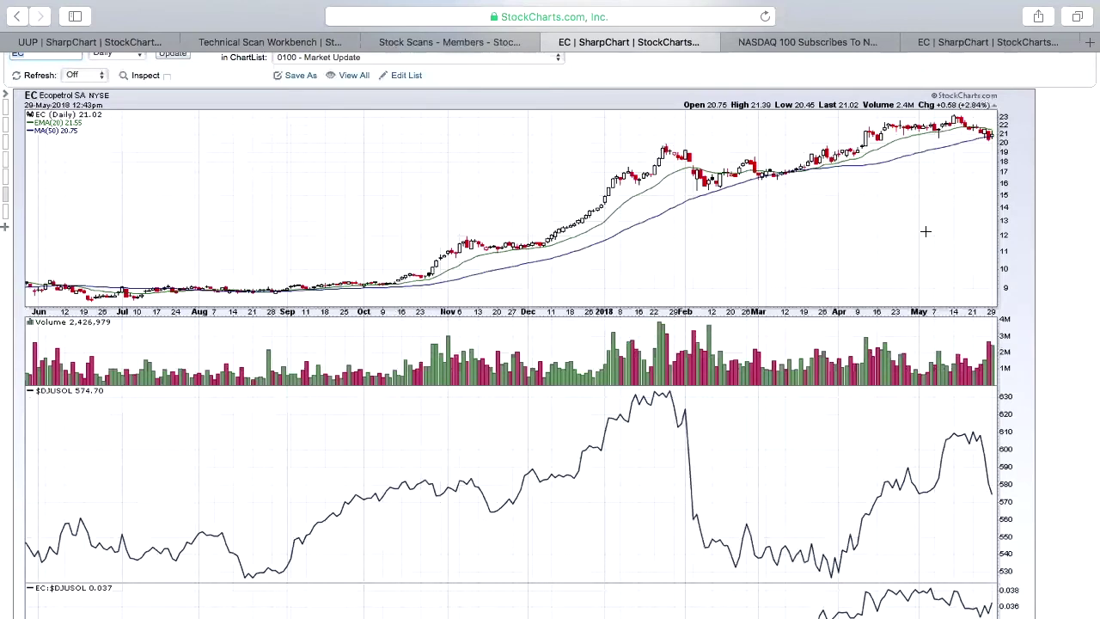
pyautogui.scroll(2, 926, 231)
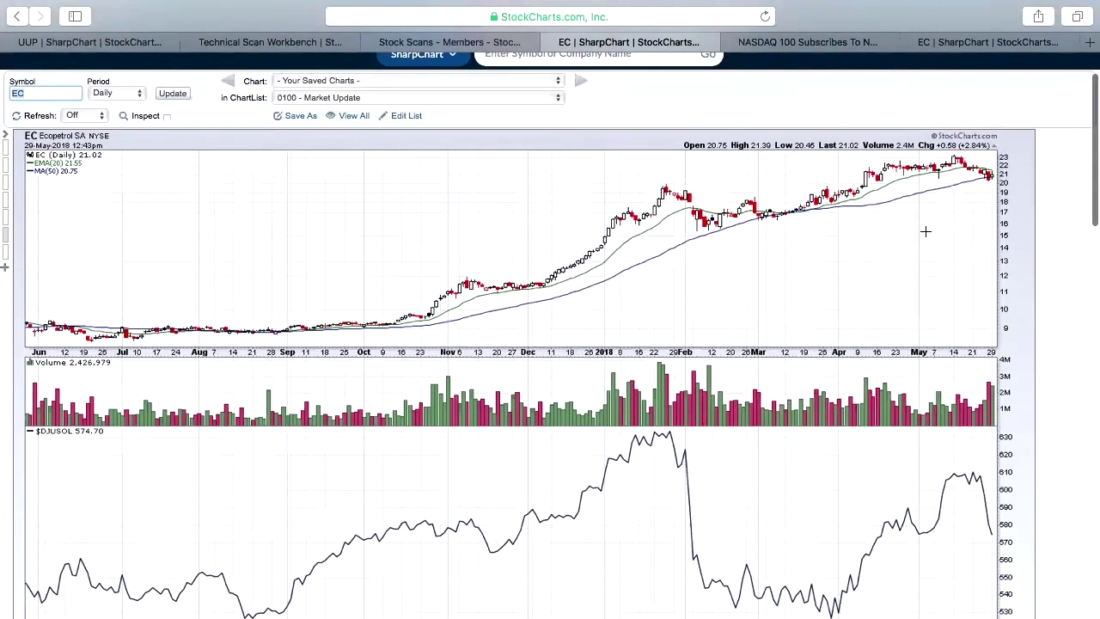
pyautogui.scroll(-2, 868, 518)
pyautogui.scroll(-3, 946, 482)
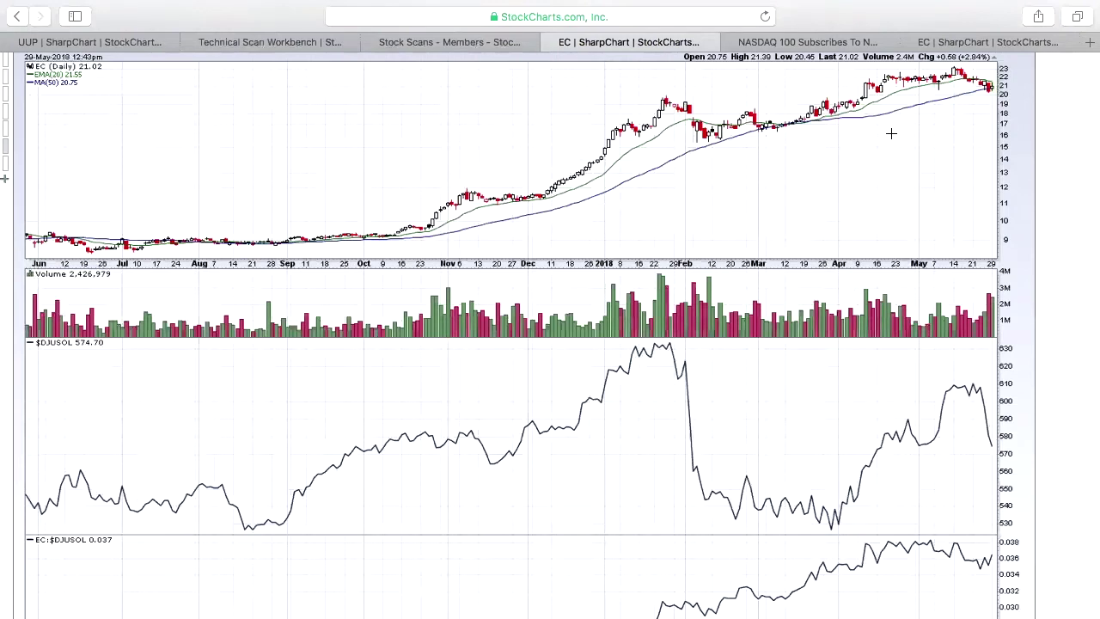
pyautogui.scroll(1, 891, 133)
# Step: Compare the relative strength panels EC:$DJUSOL, EC:$SPX and $DJUSOL:$SPX on the one-year EC chart
pyautogui.scroll(-3, 899, 190)
pyautogui.scroll(-2, 878, 378)
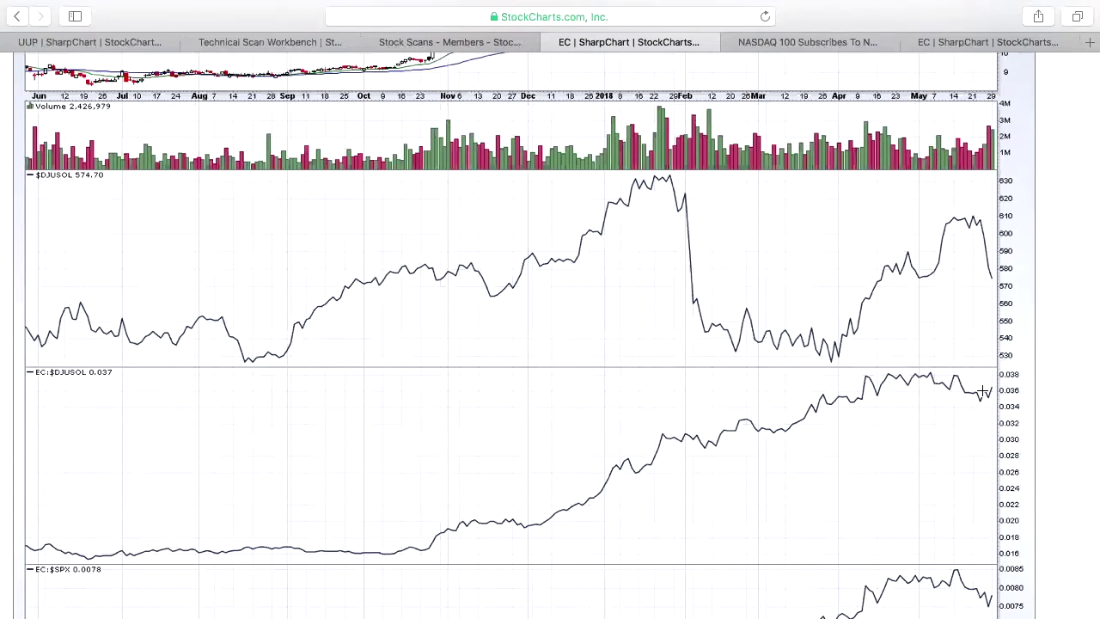
pyautogui.scroll(-2, 894, 403)
pyautogui.scroll(-2, 894, 403)
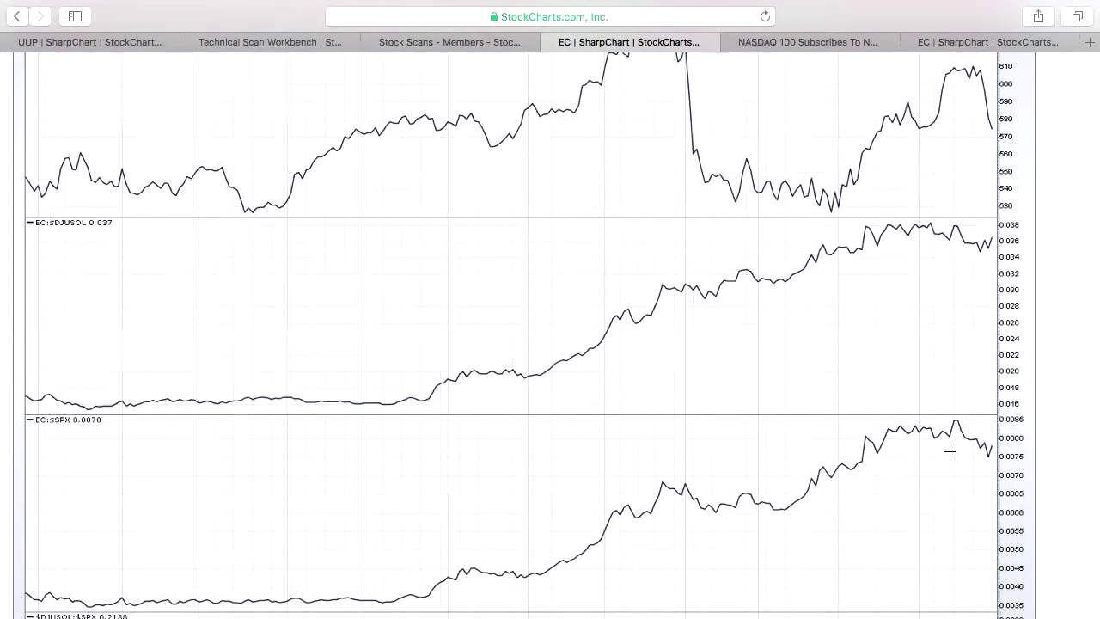
pyautogui.scroll(-7, 949, 451)
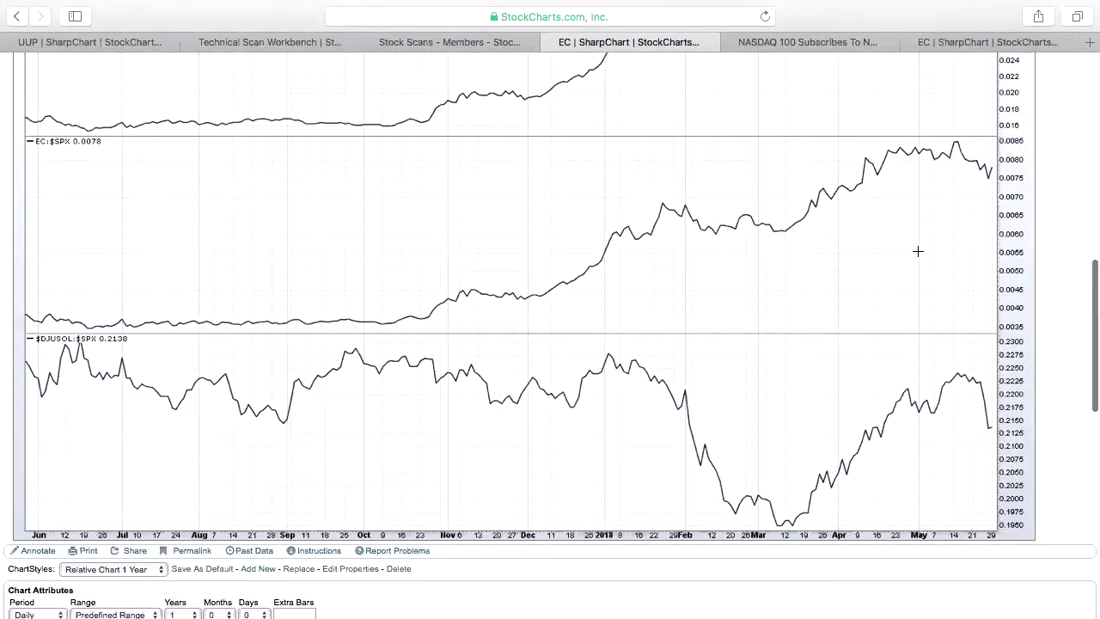
pyautogui.scroll(10, 918, 251)
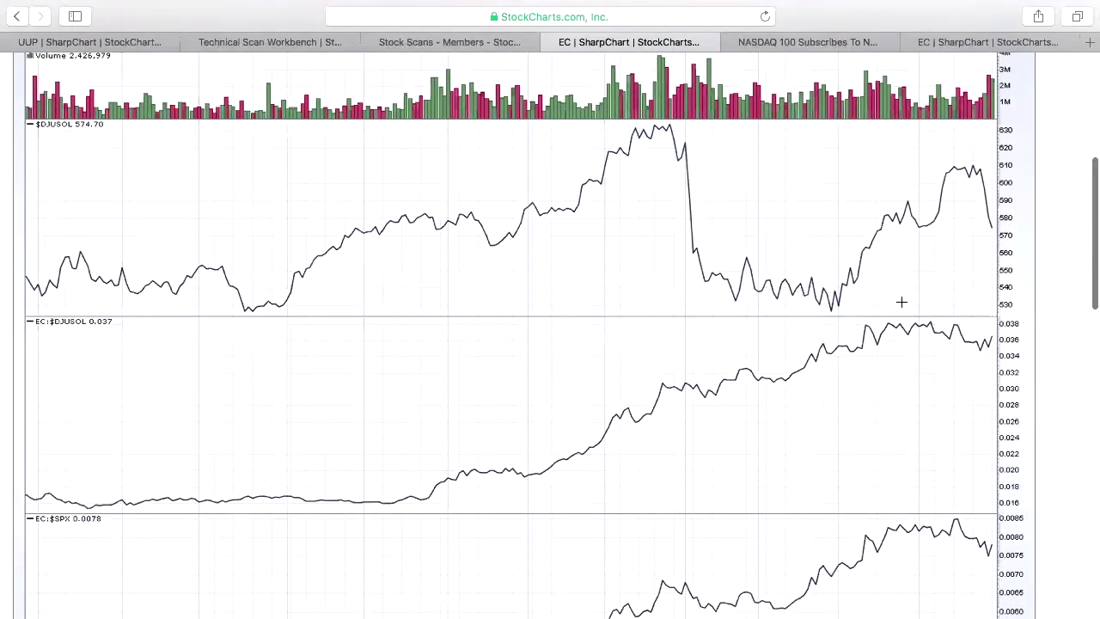
pyautogui.scroll(-5, 903, 301)
pyautogui.scroll(-5, 901, 302)
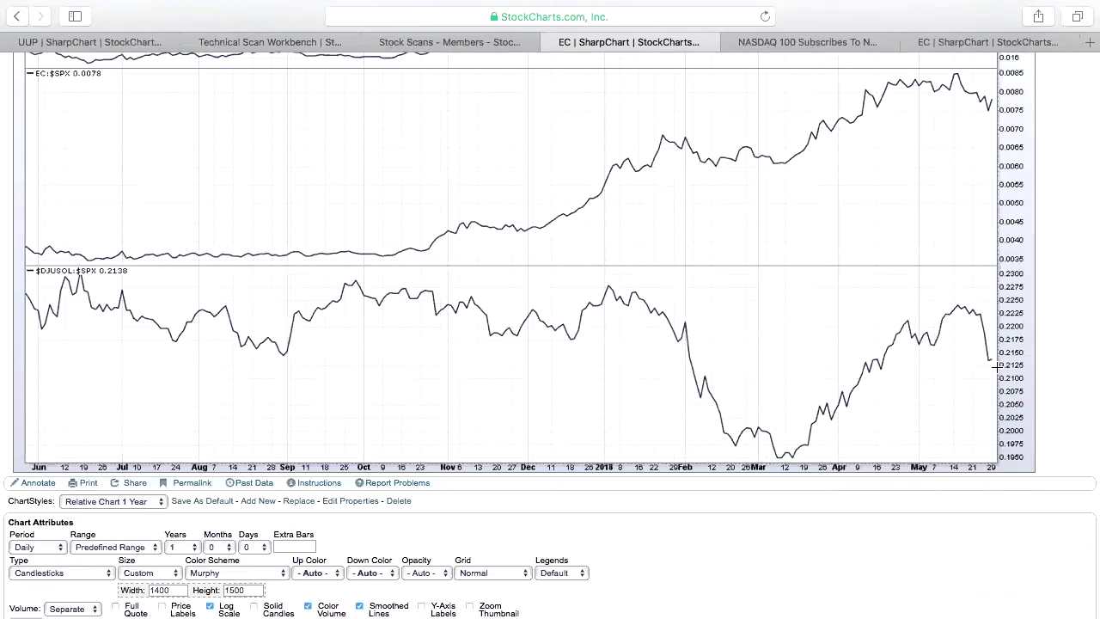
pyautogui.scroll(5, 993, 336)
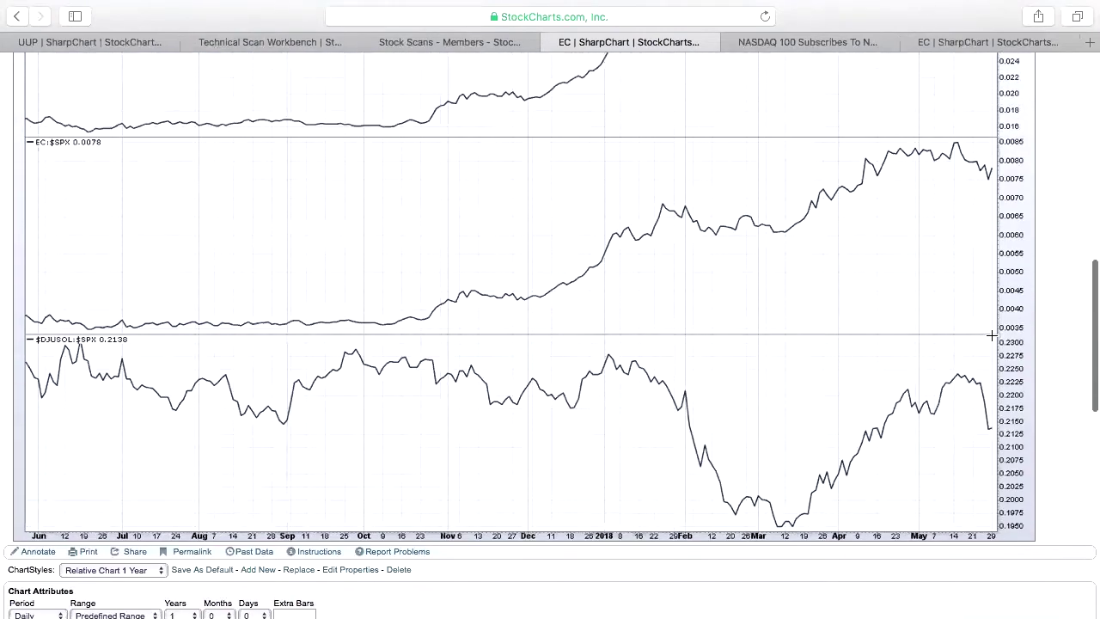
# Step: Load a new SharpChart for symbol EC with the default ChartStyle
pyautogui.scroll(8, 992, 336)
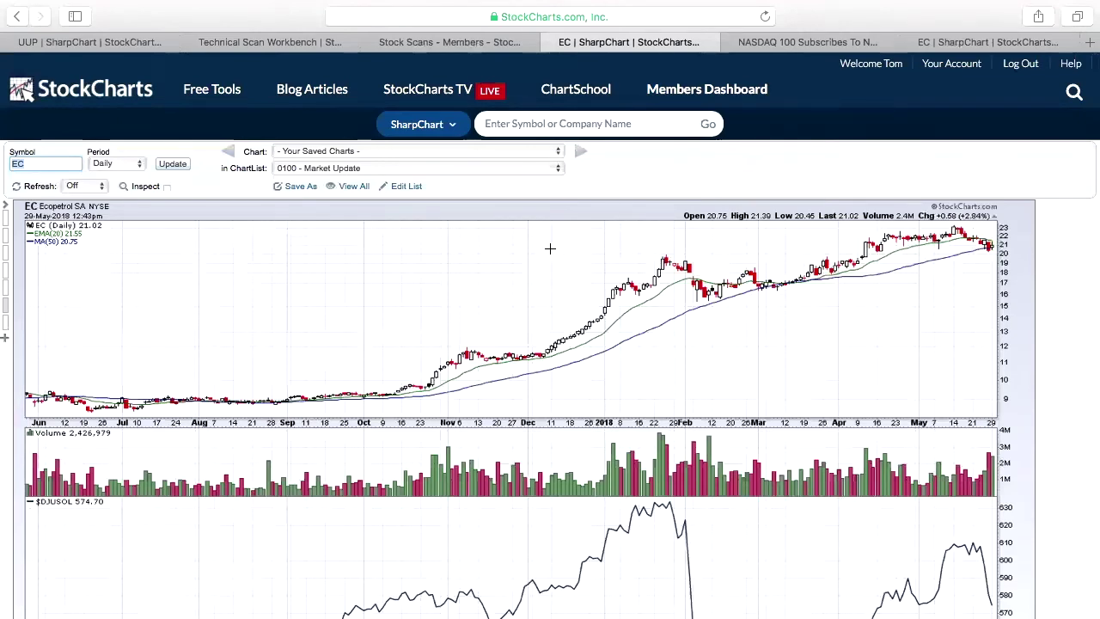
pyautogui.click(555, 117)
pyautogui.write('ec')
pyautogui.press('Return')
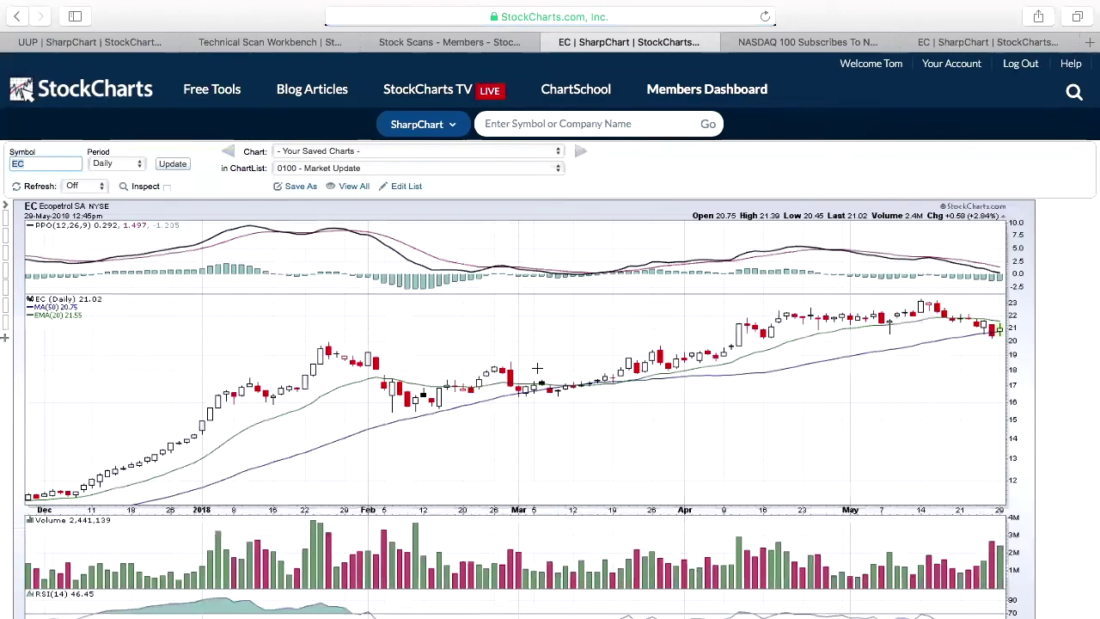
# Step: Annotate the EC chart with horizontal lines across the price panel at about 21 and 19.50
pyautogui.scroll(-1, 537, 370)
pyautogui.scroll(-5, 538, 370)
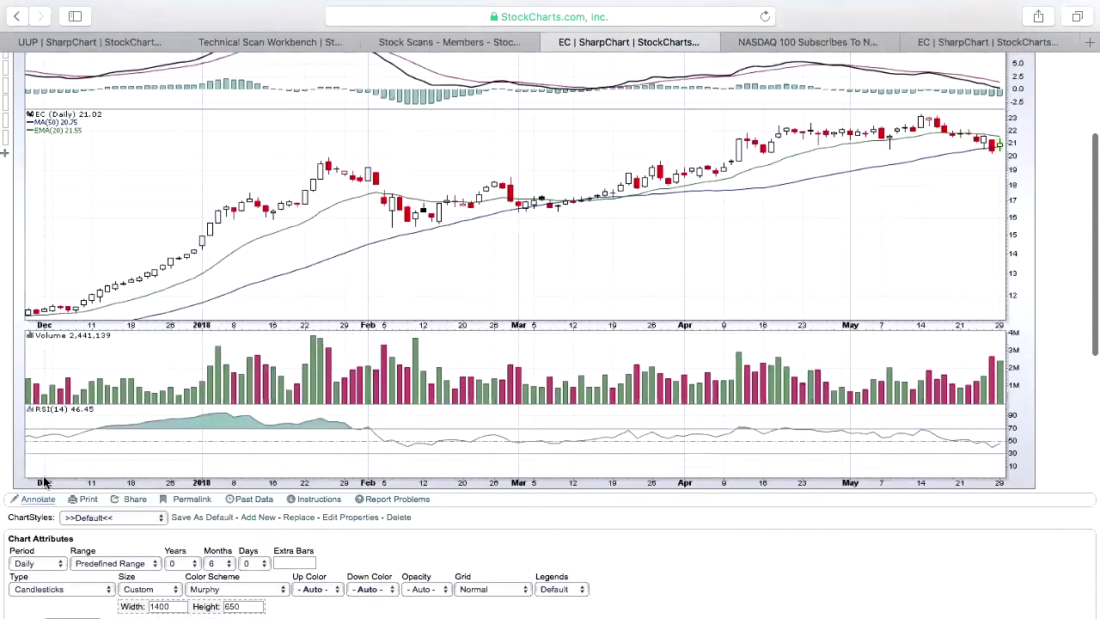
pyautogui.click(36, 432)
pyautogui.click(12, 236)
pyautogui.click(65, 285)
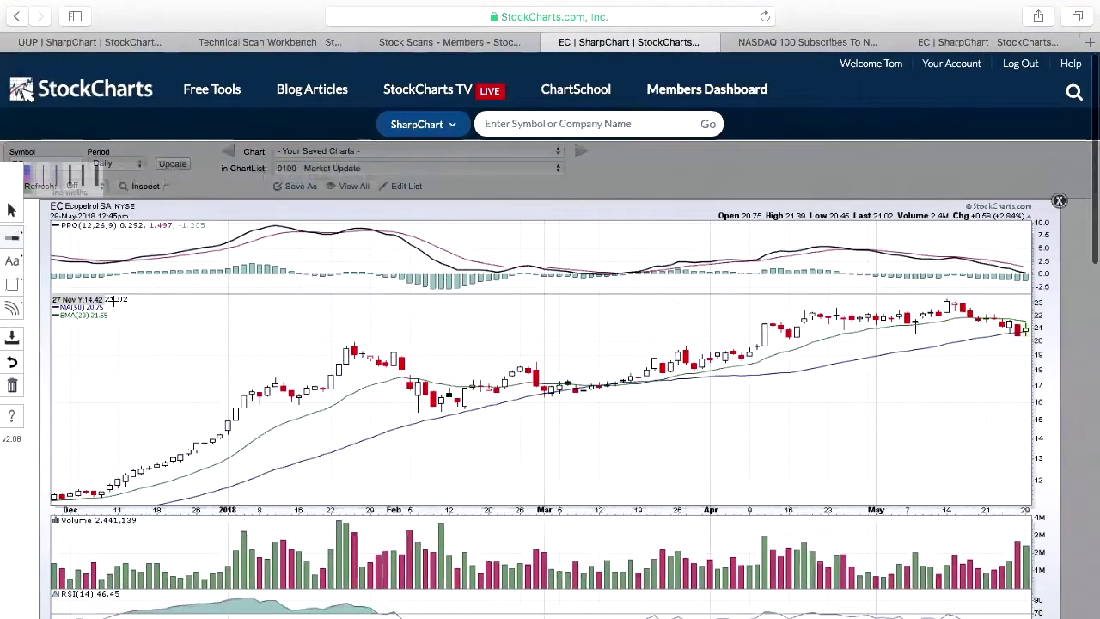
pyautogui.click(169, 348)
pyautogui.moveTo(175, 334)
pyautogui.mouseDown()
pyautogui.moveTo(177, 322)
pyautogui.moveTo(180, 334)
pyautogui.mouseUp()
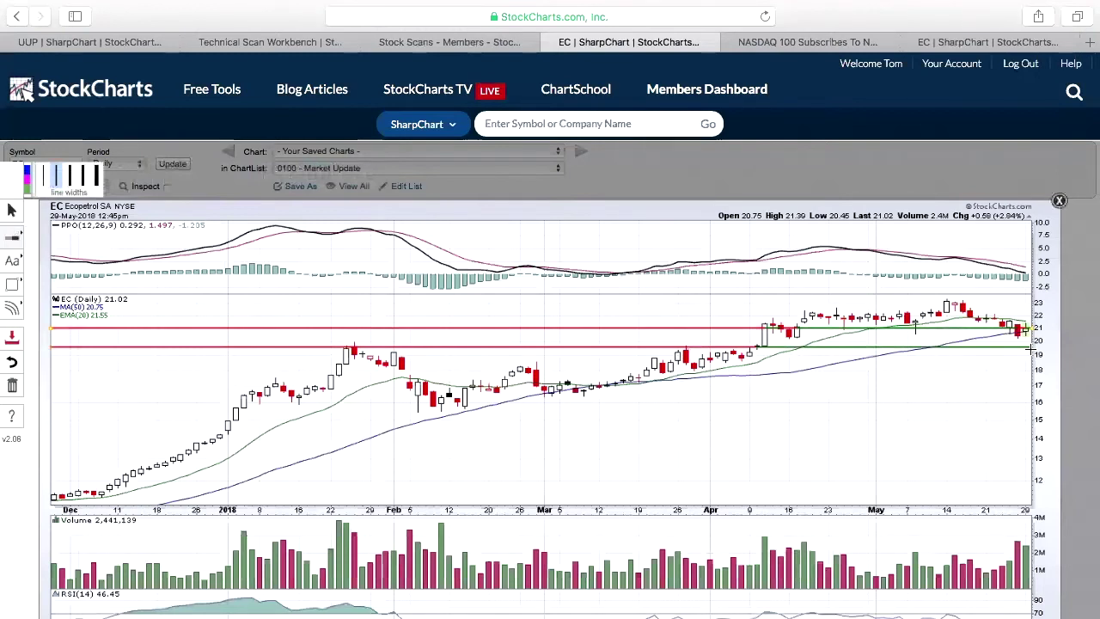
# Step: Place a black text annotation in the empty area below EC's April–May price bars
pyautogui.click(13, 265)
pyautogui.click(54, 260)
pyautogui.click(44, 179)
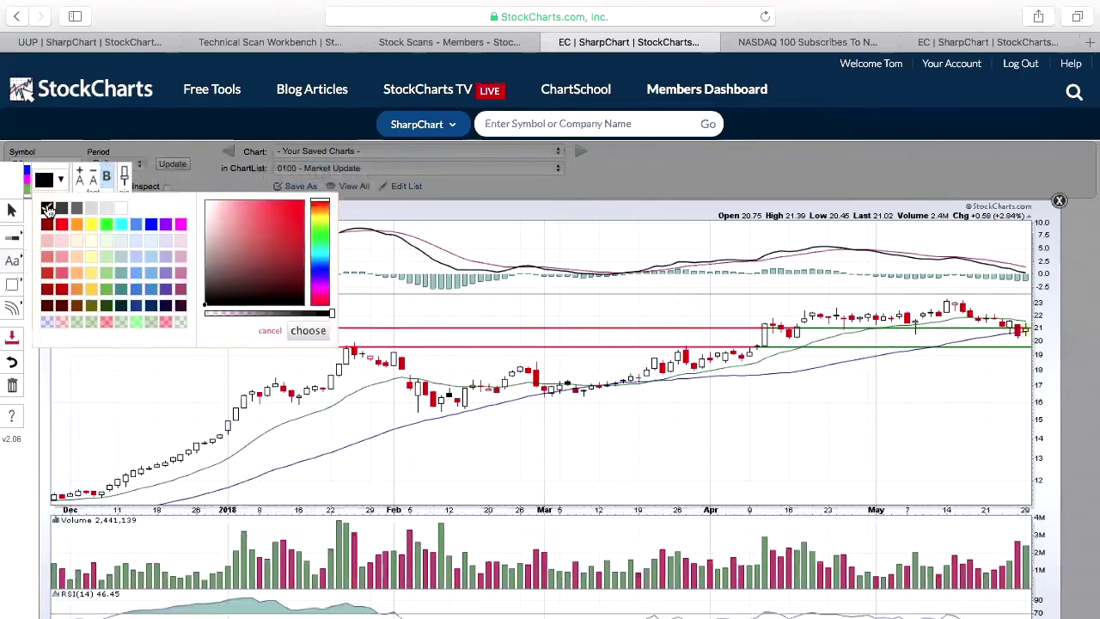
pyautogui.click(297, 329)
pyautogui.click(775, 432)
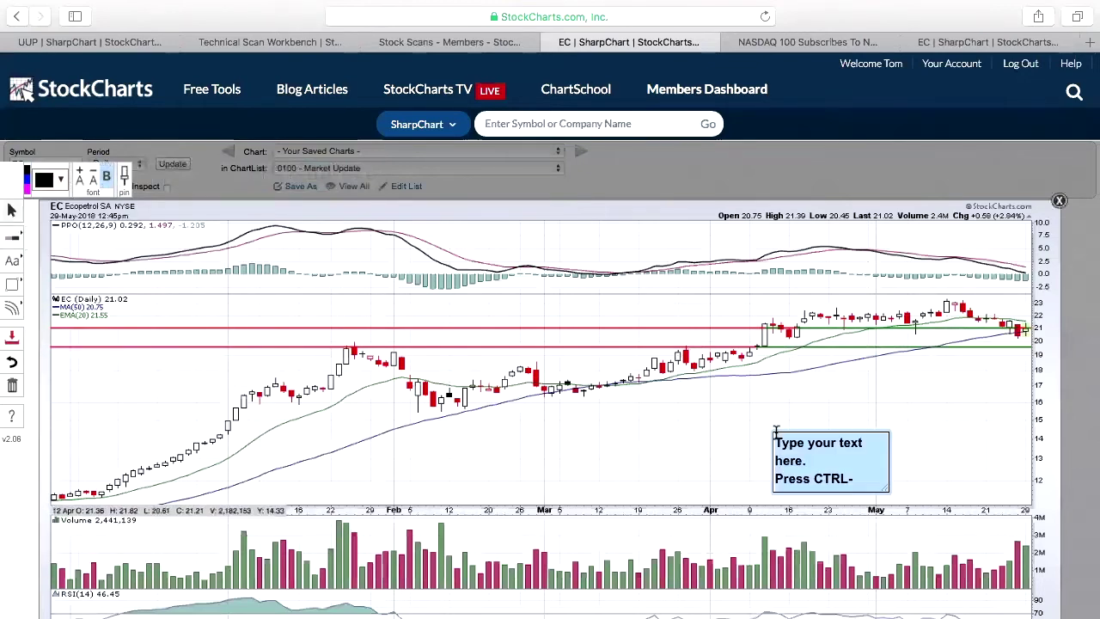
# Step: Write the trade plan in the text annotation on three lines: "Entry: 20.39", "Target: 23.00" and "Stop: 19.50"
pyautogui.write('Entry')
pyautogui.press('BackSpace')
pyautogui.press('BackSpace')
pyautogui.press('BackSpace')
pyautogui.press('BackSpace')
pyautogui.write('ntry:  20.39')
pyautogui.press('Return')
pyautogui.write('Target:')
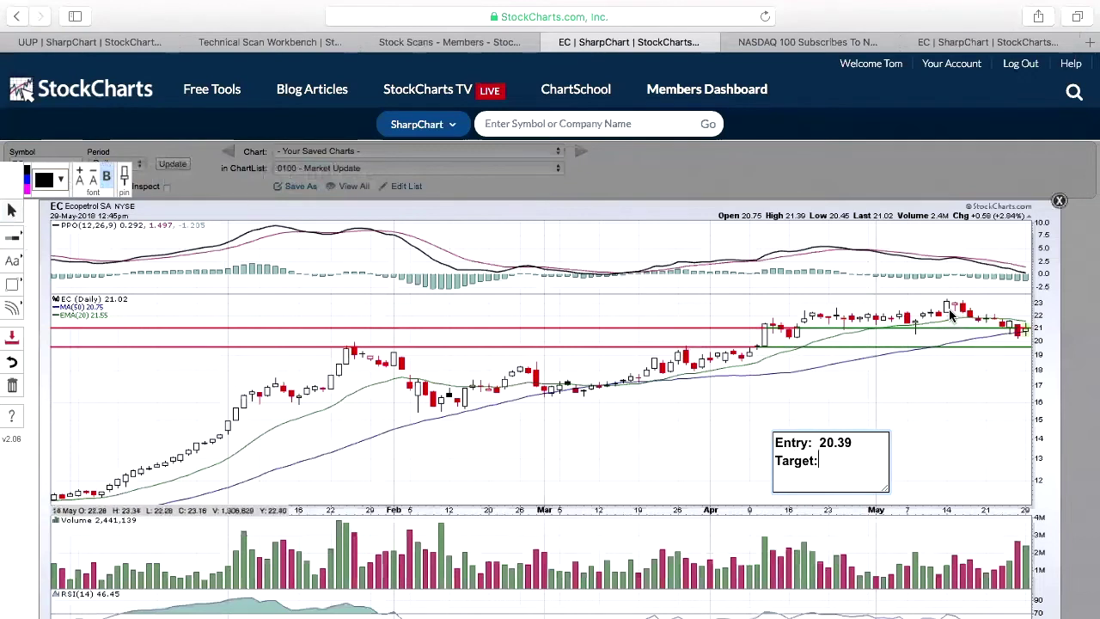
pyautogui.write('  23.00 ')
pyautogui.write('Stop:')
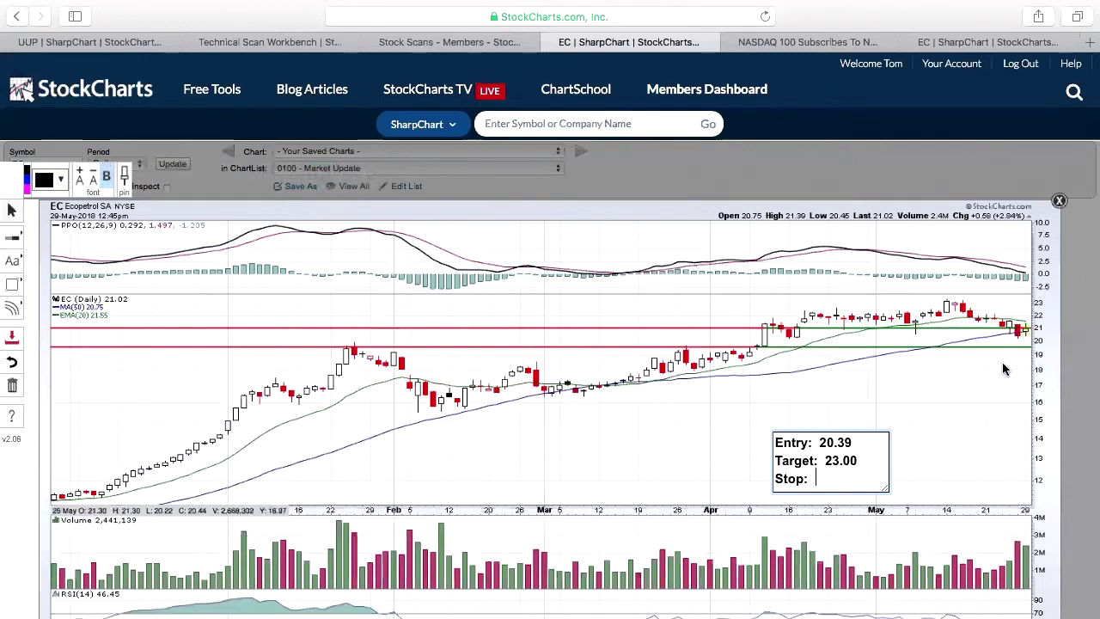
pyautogui.write('19.50')
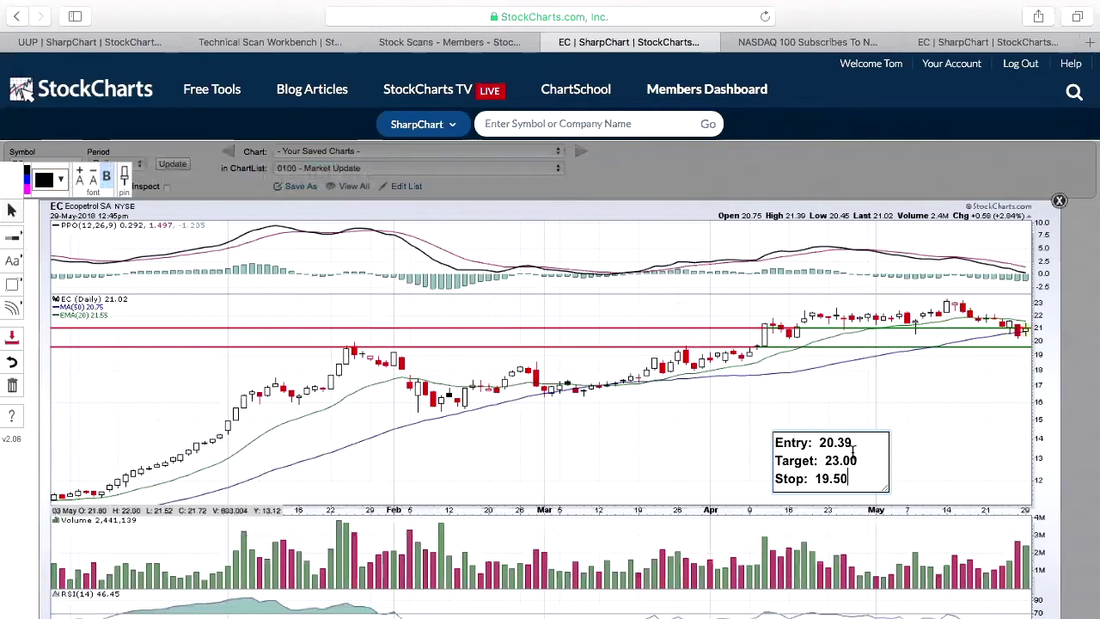
pyautogui.click(943, 423)
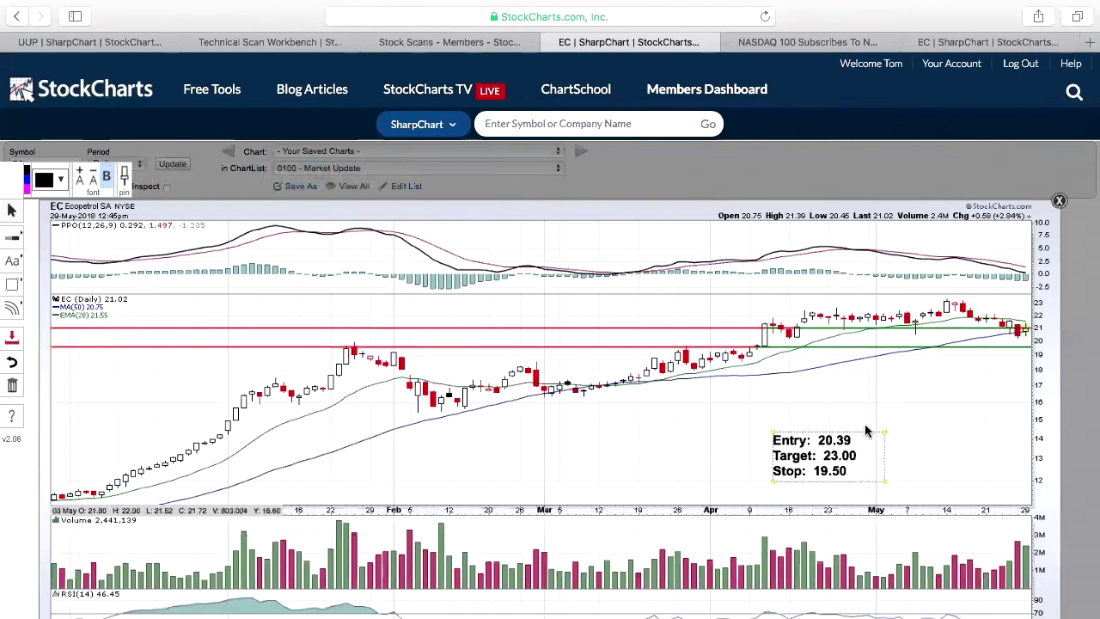
# Step: Exit ChartNotes without saving the horizontal lines and the trade plan note on the EC chart
pyautogui.scroll(-1, 868, 452)
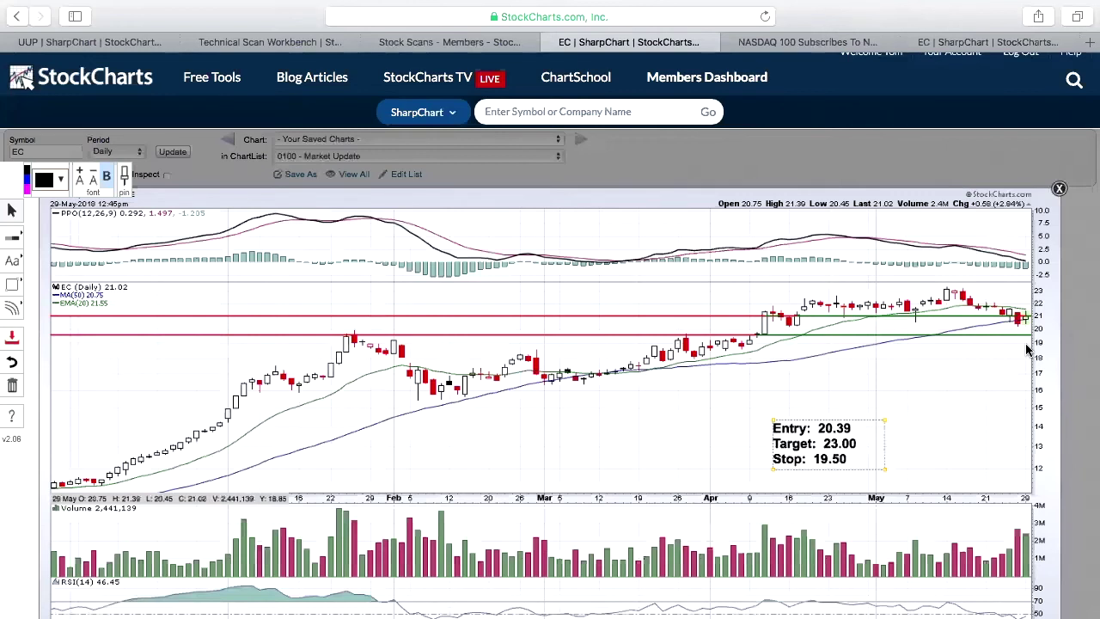
pyautogui.click(1060, 189)
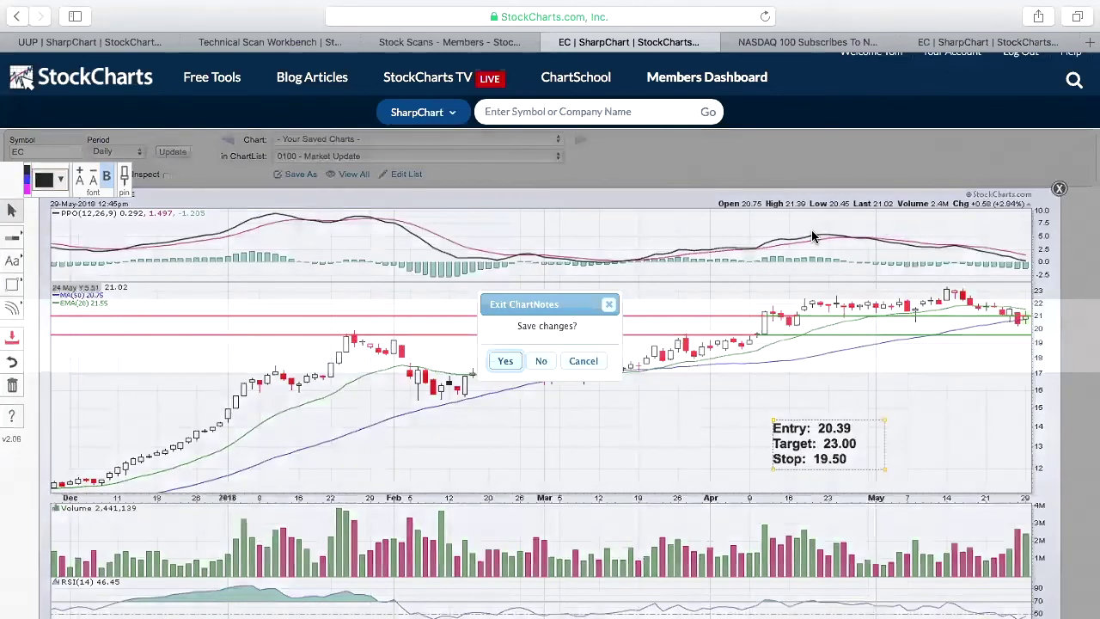
pyautogui.click(541, 361)
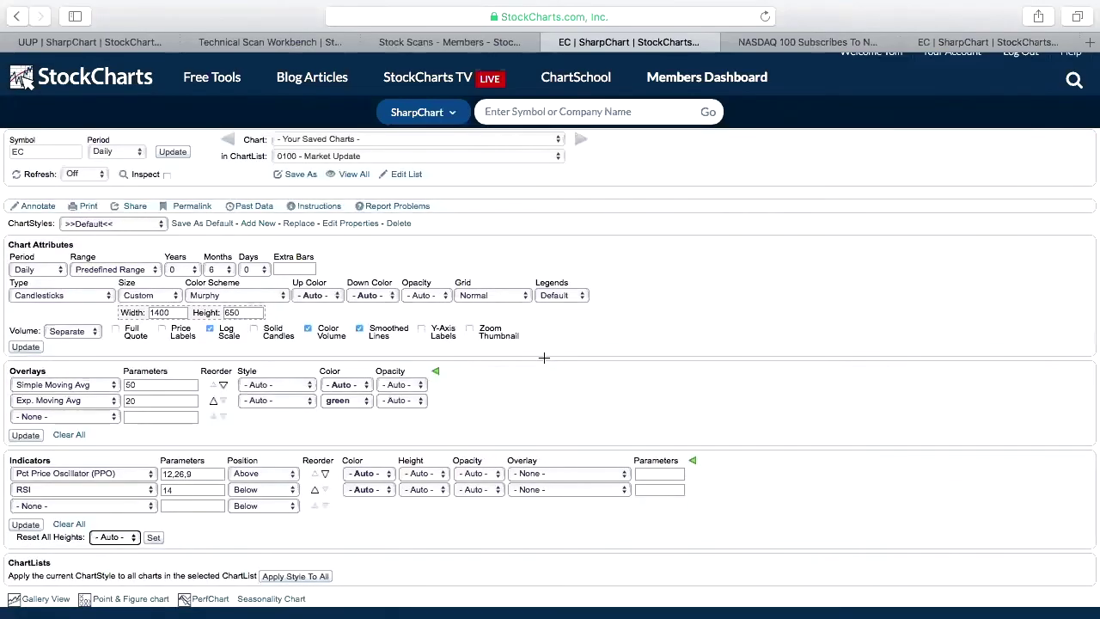